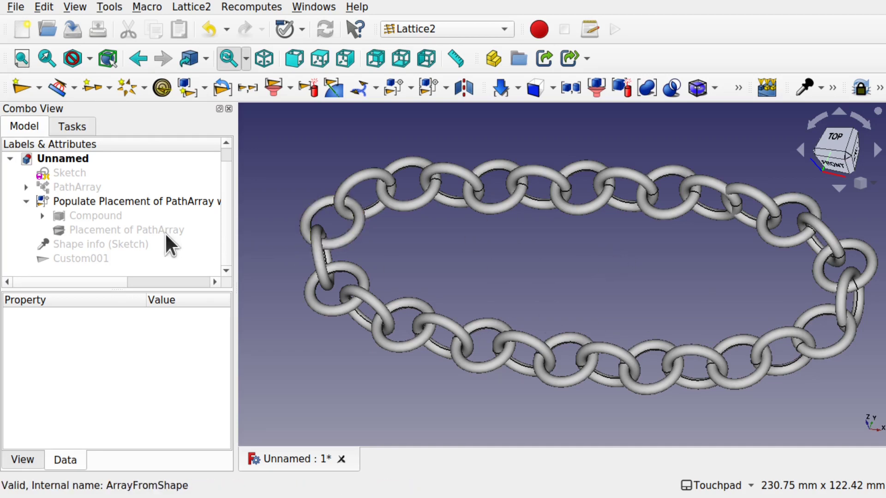
# Step: Inspect Custom001 and the sketch, show the path array markers and two-ring Compound, hide the chain
pyautogui.click(95, 258)
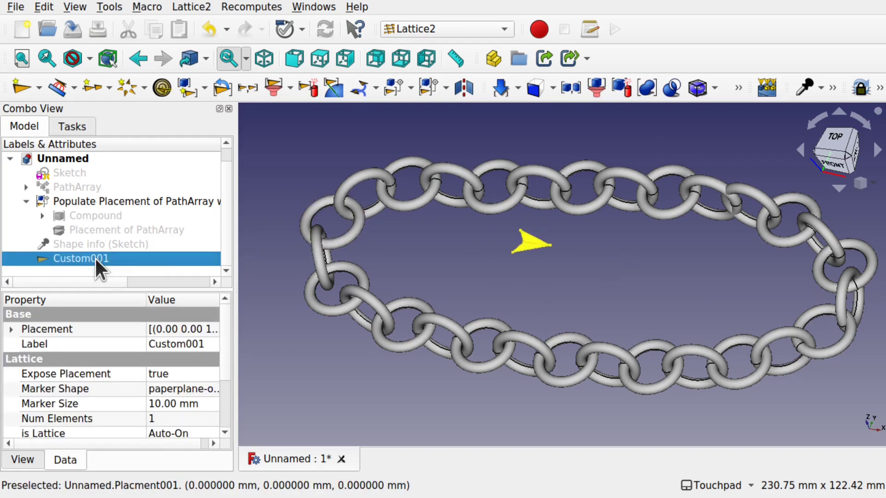
pyautogui.click(109, 249)
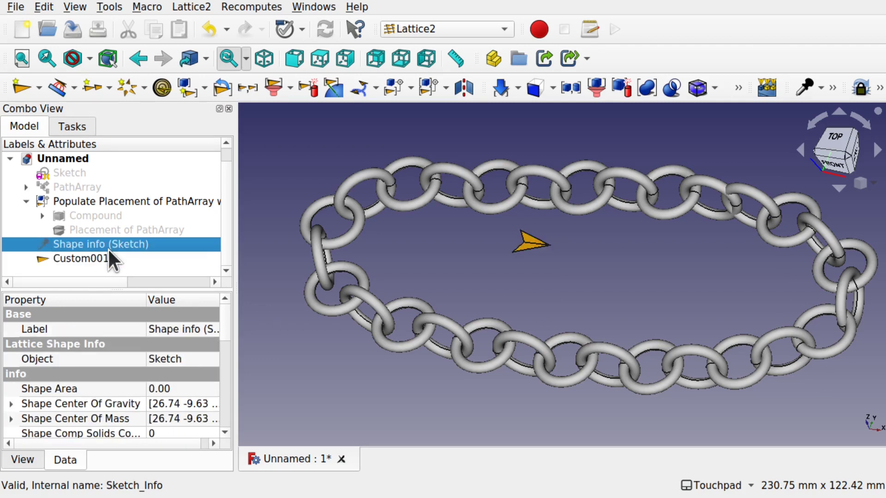
pyautogui.click(113, 229)
pyautogui.press('space')
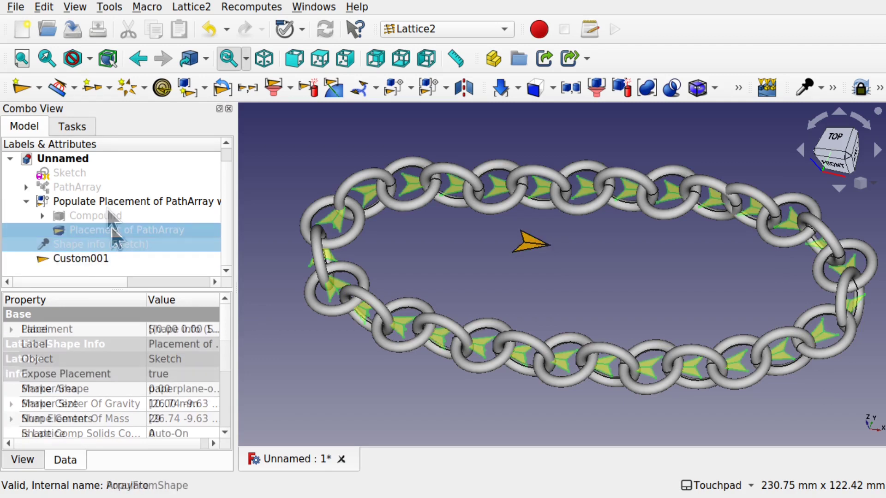
pyautogui.click(118, 201)
pyautogui.press('space')
pyautogui.click(101, 214)
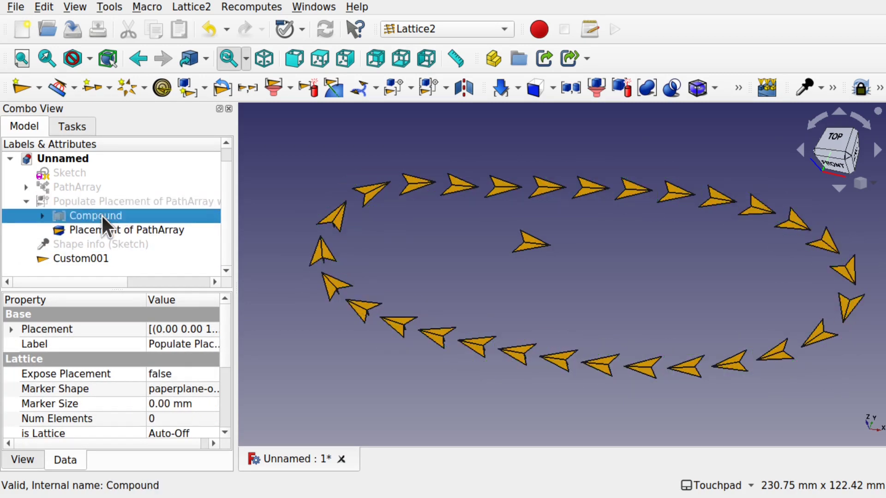
pyautogui.press('space')
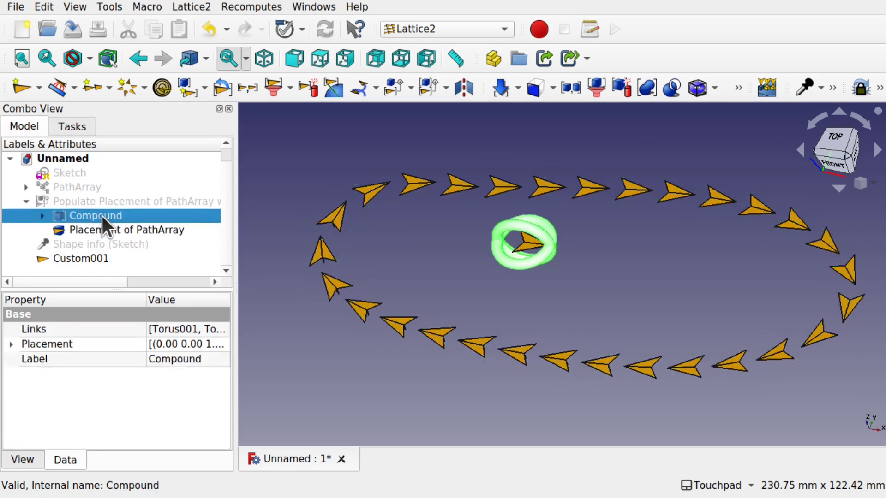
pyautogui.click(458, 259)
# Step: Show the chain again and hide the path array markers, Custom001 marker and two-ring Compound
pyautogui.click(149, 202)
pyautogui.press('space')
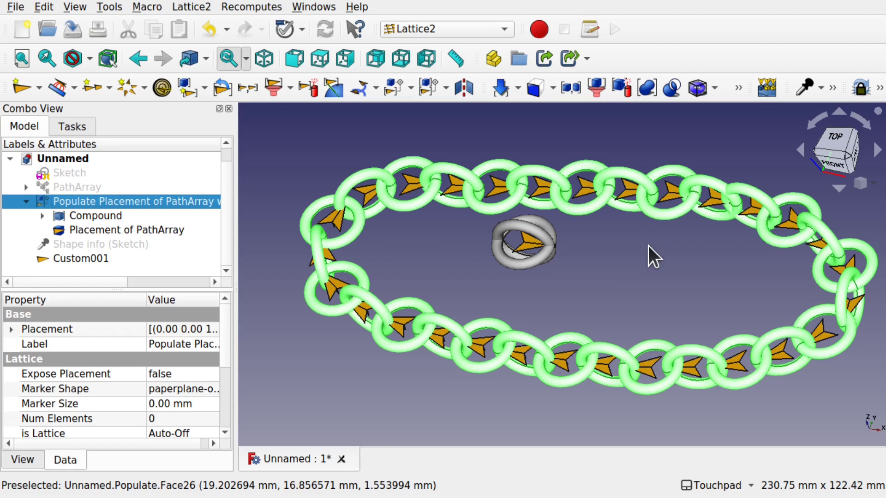
pyautogui.click(156, 230)
pyautogui.press('space')
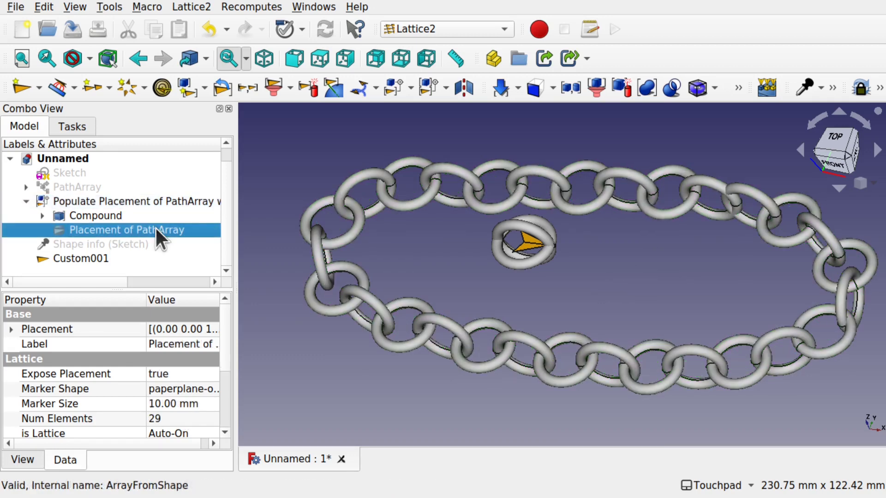
pyautogui.click(85, 261)
pyautogui.press('space')
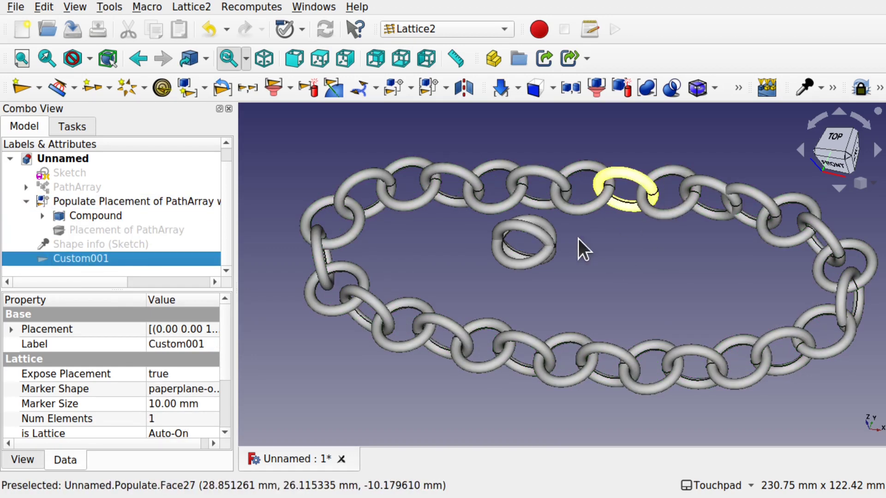
pyautogui.click(538, 250)
pyautogui.press('space')
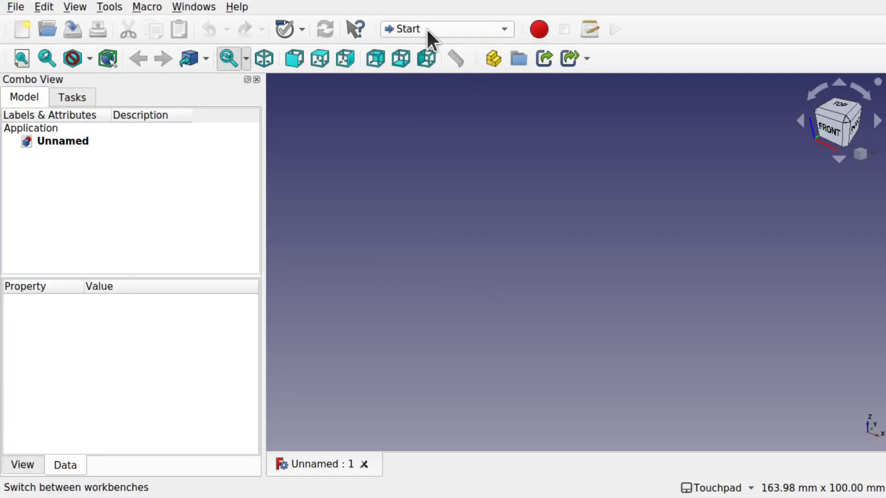
# Step: Switch to the Lattice2 workbench and expose the single-placement options
pyautogui.click(426, 29)
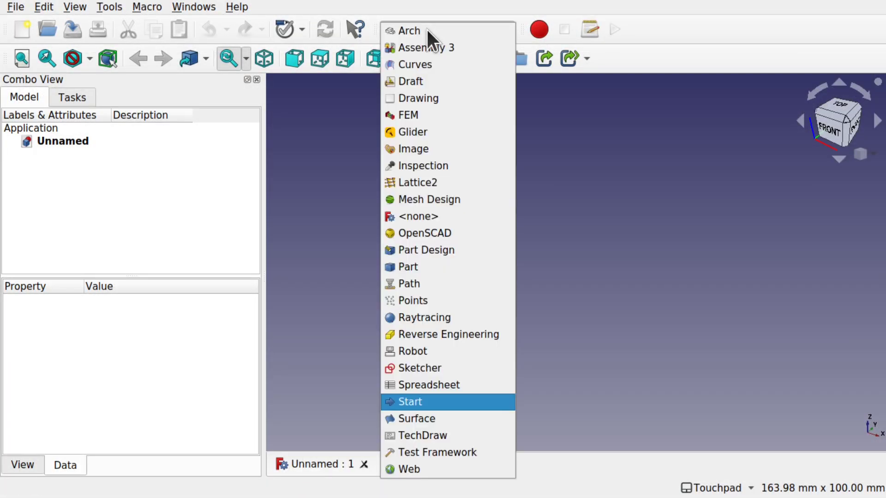
pyautogui.click(466, 184)
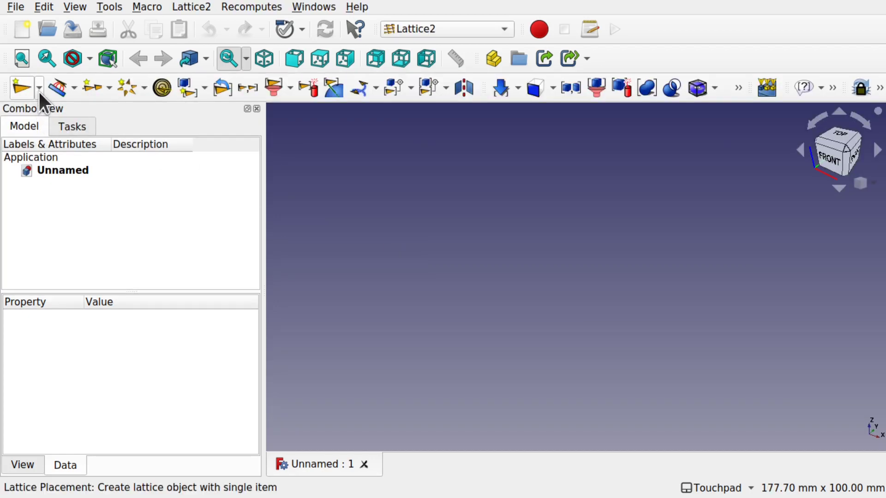
pyautogui.click(38, 88)
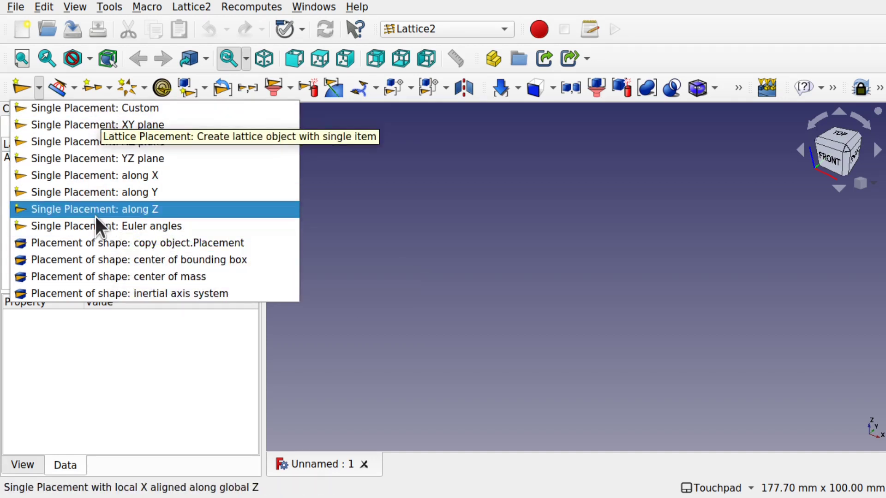
# Step: Create a Single Placement: Custom marker and confirm it in the Placement task panel
pyautogui.click(102, 110)
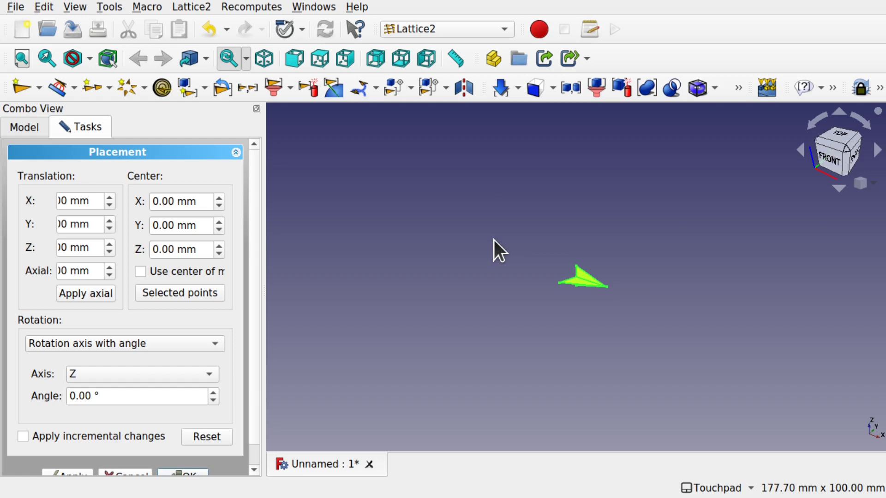
pyautogui.scroll(5, 596, 273)
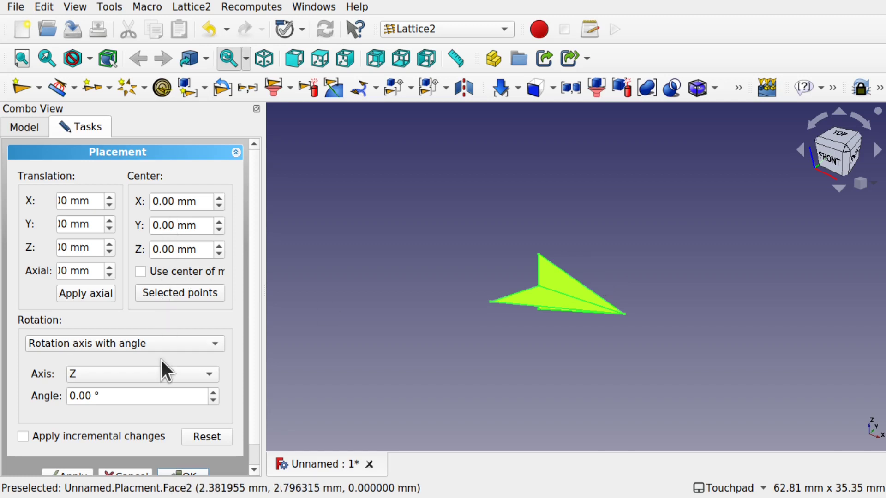
pyautogui.scroll(-1, 126, 304)
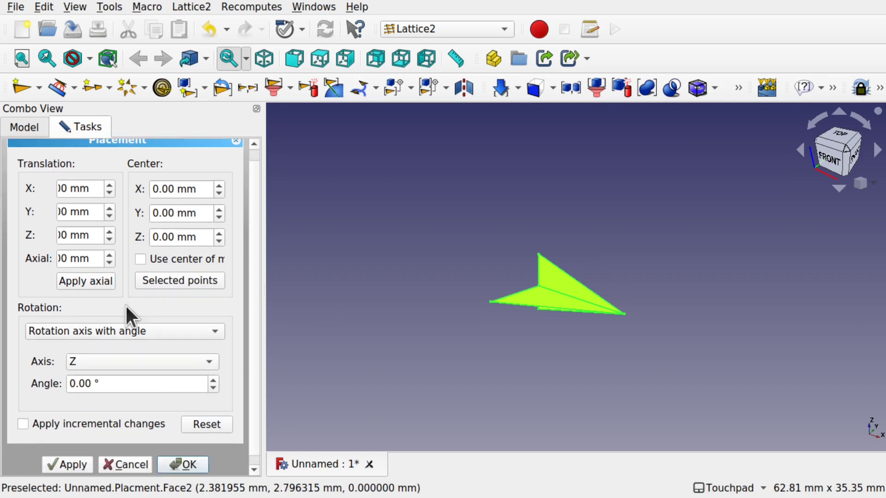
pyautogui.click(182, 463)
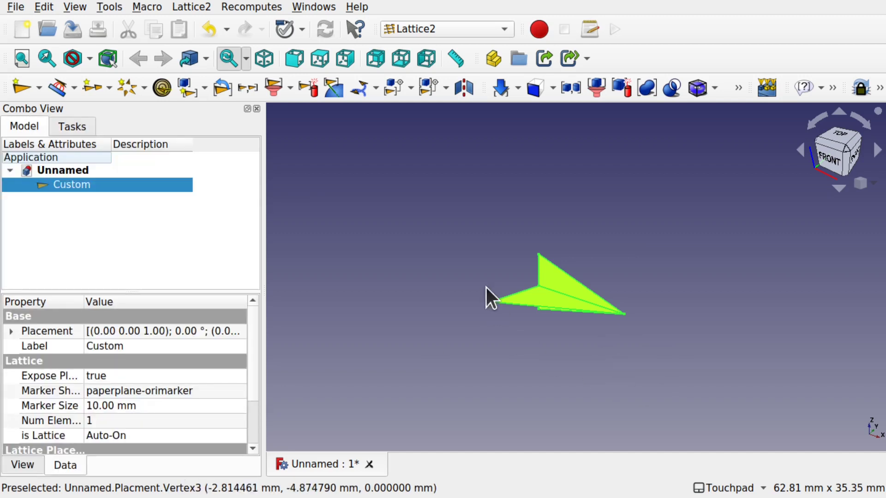
# Step: Switch to the Part workbench
pyautogui.click(491, 273)
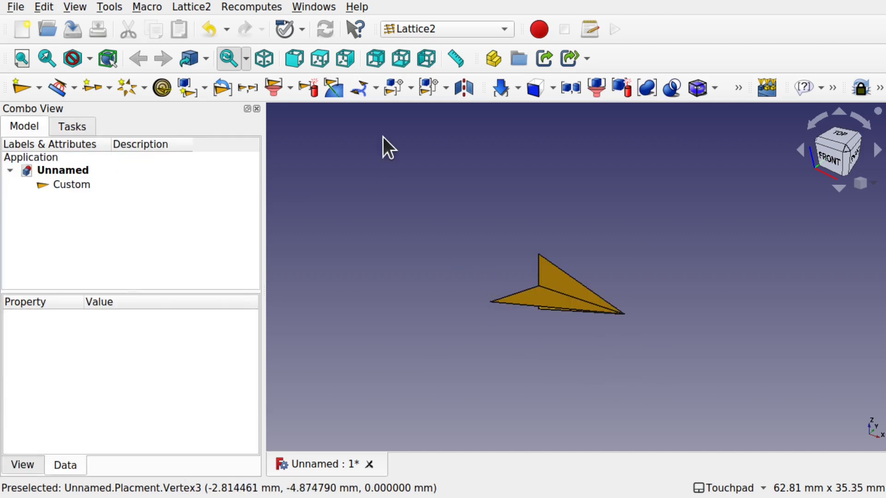
pyautogui.click(453, 31)
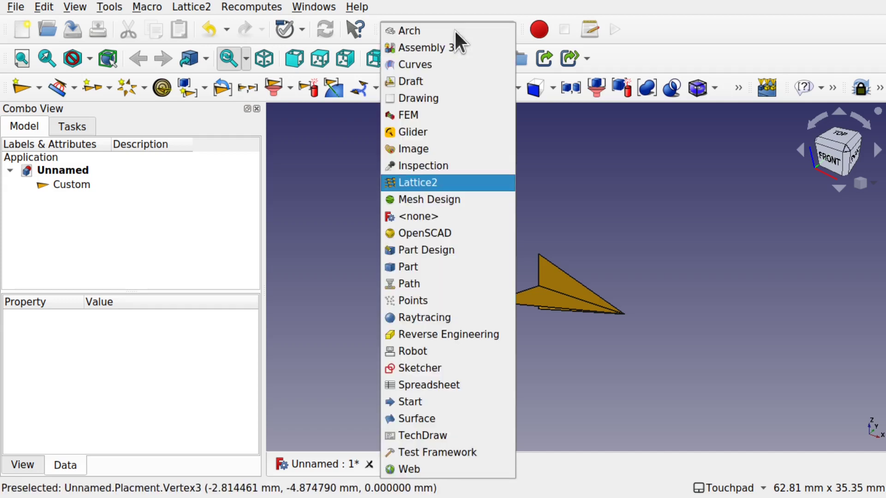
pyautogui.click(444, 265)
# Step: Transform the Custom placement 19 mm along X, then add a Torus
pyautogui.click(75, 187)
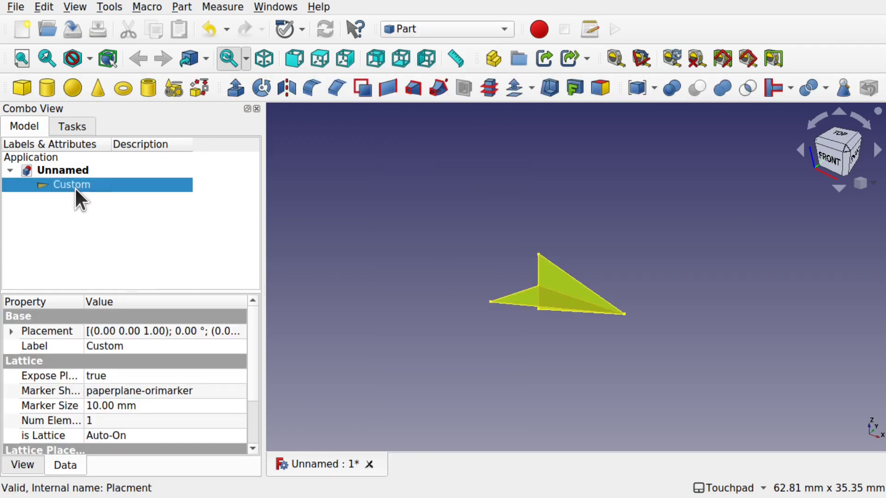
pyautogui.rightClick(75, 187)
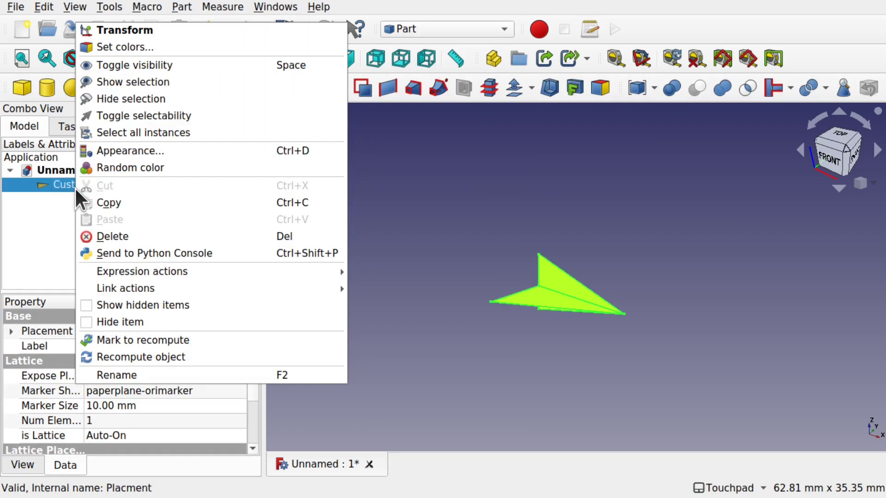
pyautogui.click(156, 33)
pyautogui.moveTo(612, 309); pyautogui.dragTo(797, 364)
pyautogui.click(115, 157)
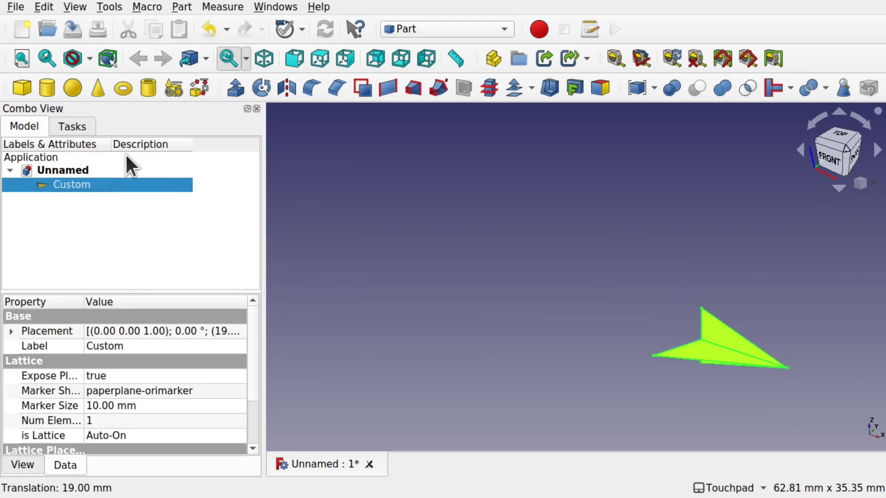
pyautogui.click(353, 209)
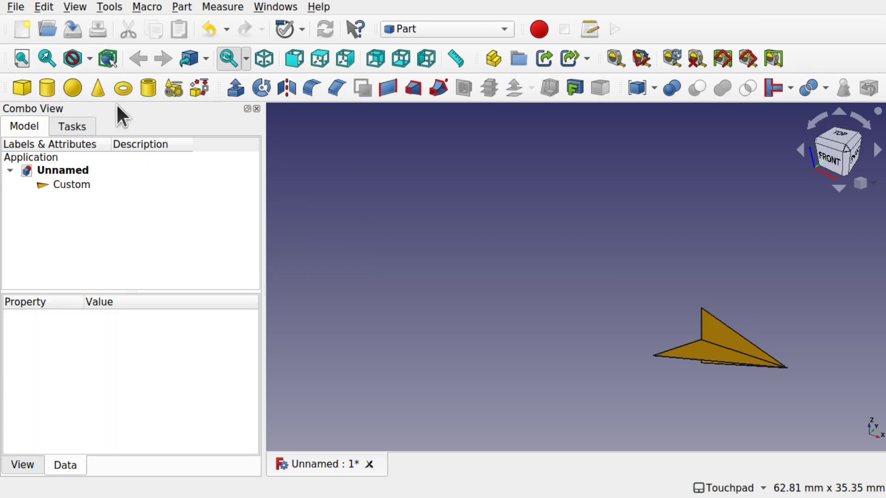
pyautogui.click(123, 88)
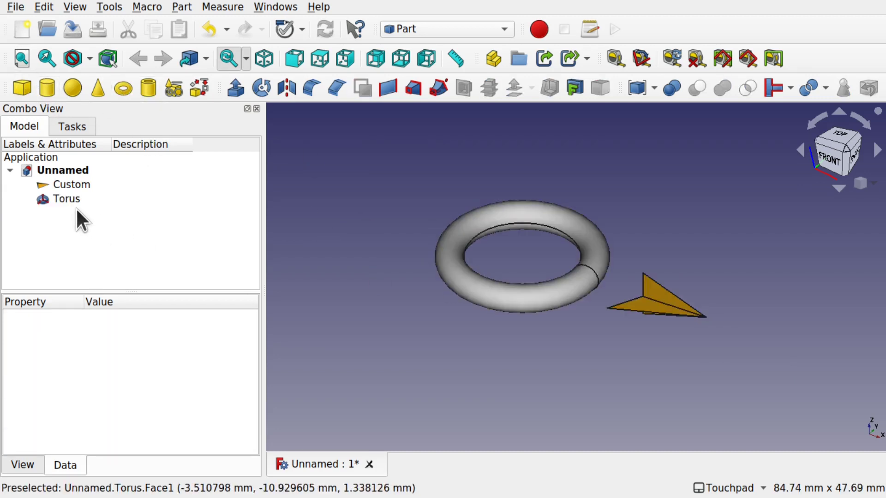
# Step: Back in Lattice2, populate the Custom placement with the Torus, then delete the result
pyautogui.click(443, 27)
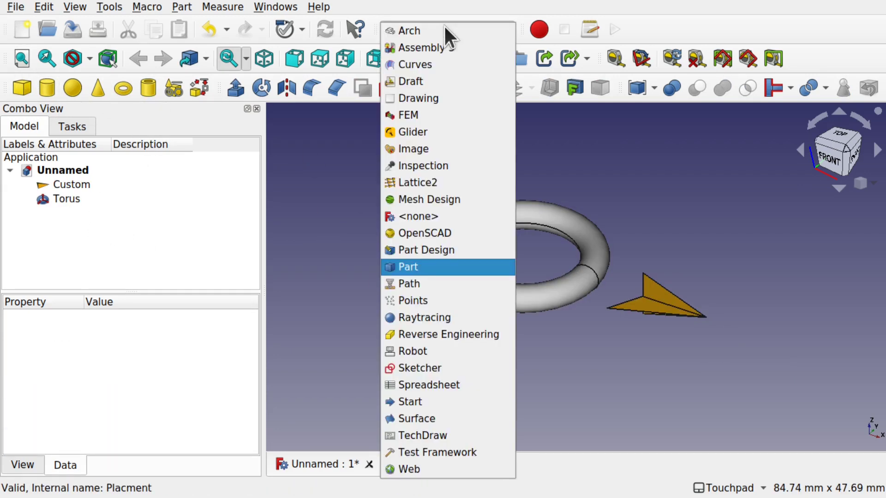
pyautogui.click(436, 182)
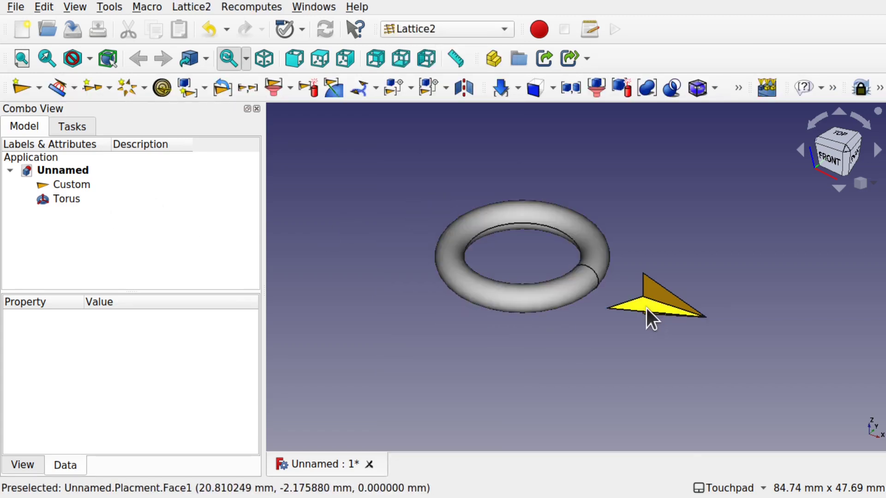
pyautogui.click(65, 205)
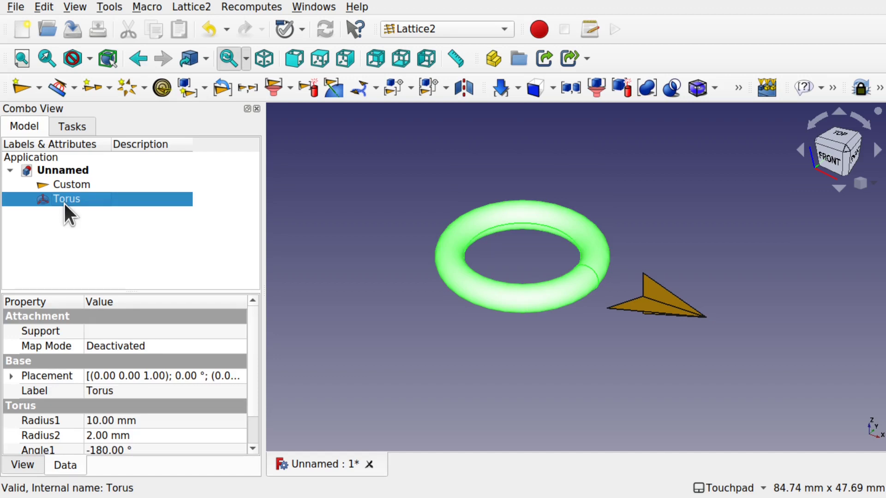
pyautogui.keyDown('ctrl'); pyautogui.click(77, 183); pyautogui.keyUp('ctrl')
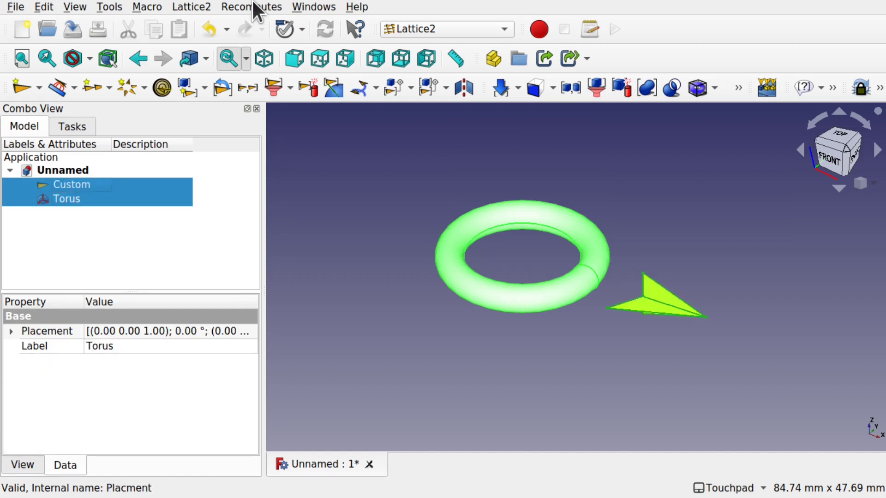
pyautogui.click(199, 8)
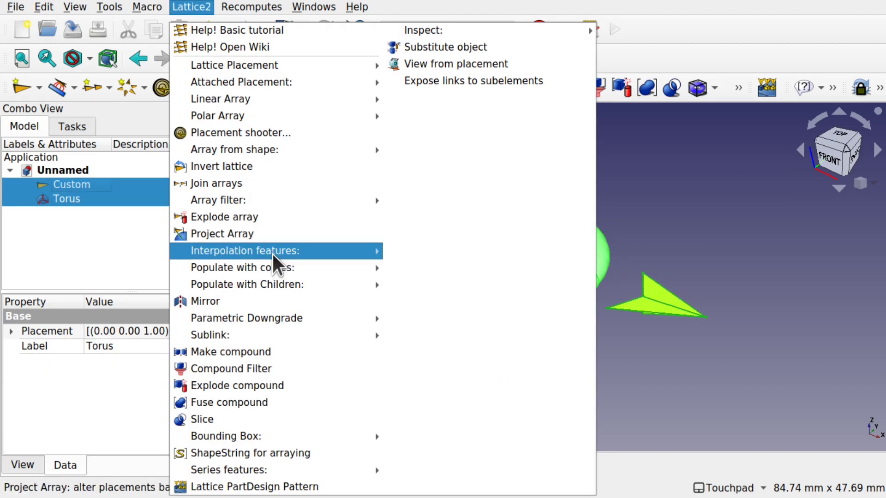
pyautogui.moveTo(268, 270)
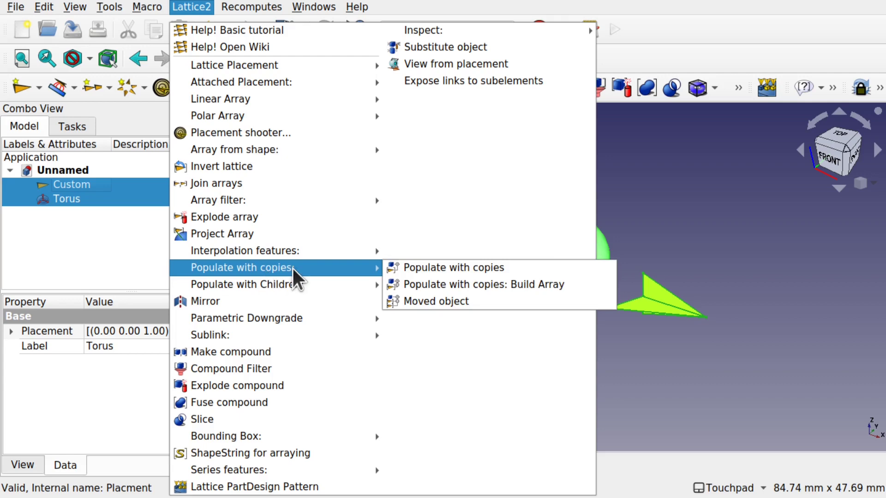
pyautogui.click(437, 269)
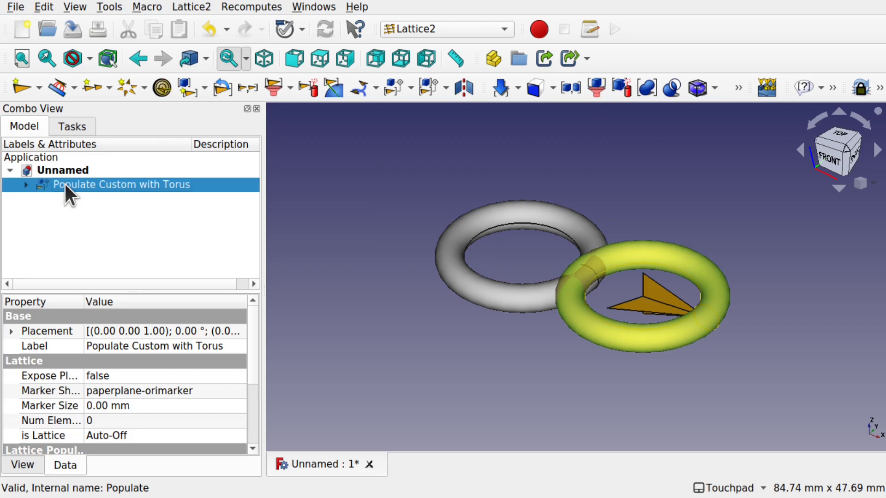
pyautogui.press('Delete')
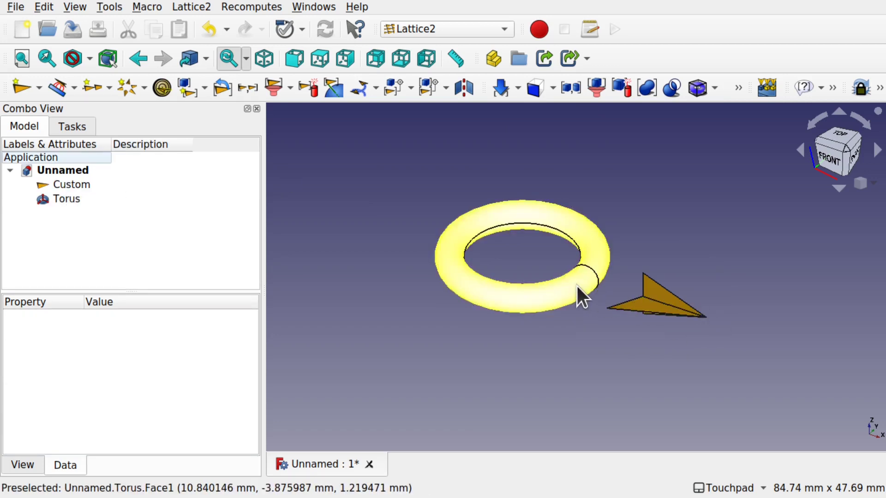
# Step: Hide the Torus and clear the selection
pyautogui.click(67, 205)
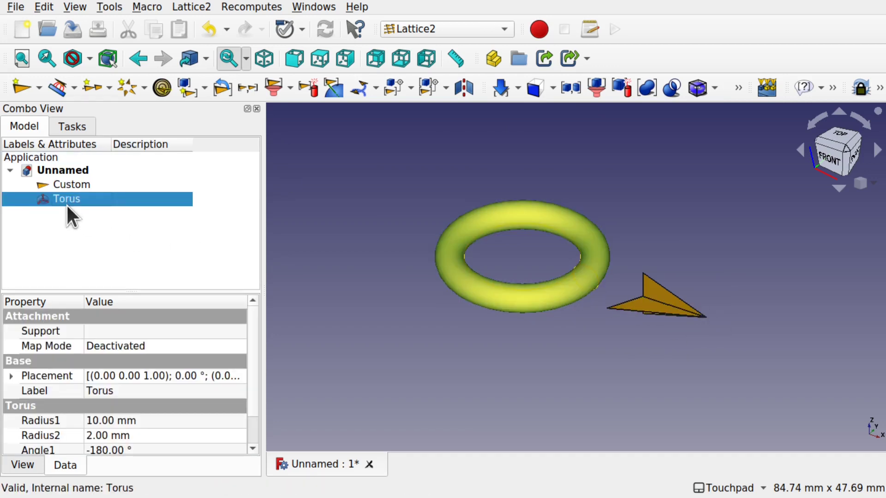
pyautogui.press('space')
pyautogui.click(505, 221)
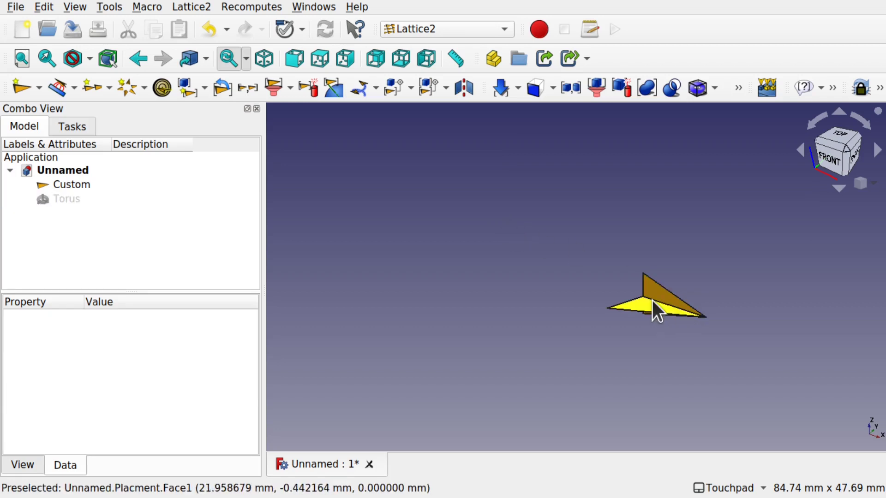
# Step: Switch to Draft and look through the Modification array tools without picking one
pyautogui.scroll(-1, 485, 253)
pyautogui.scroll(-2, 485, 254)
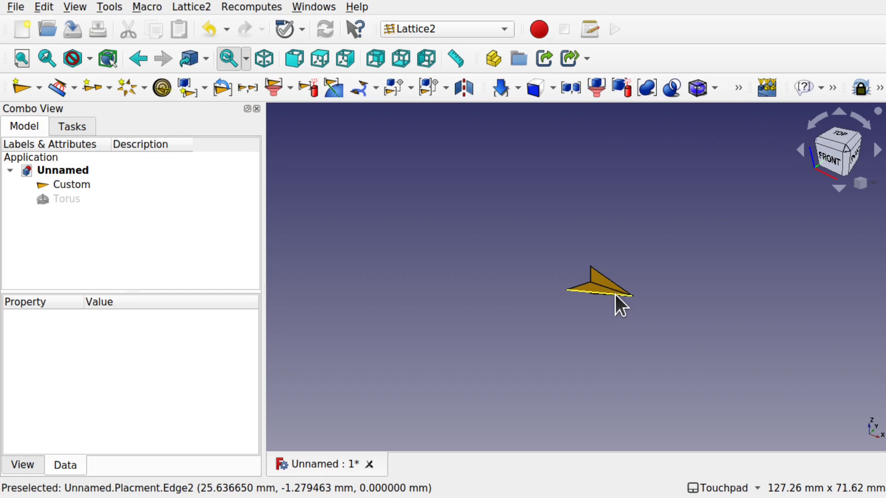
pyautogui.click(439, 27)
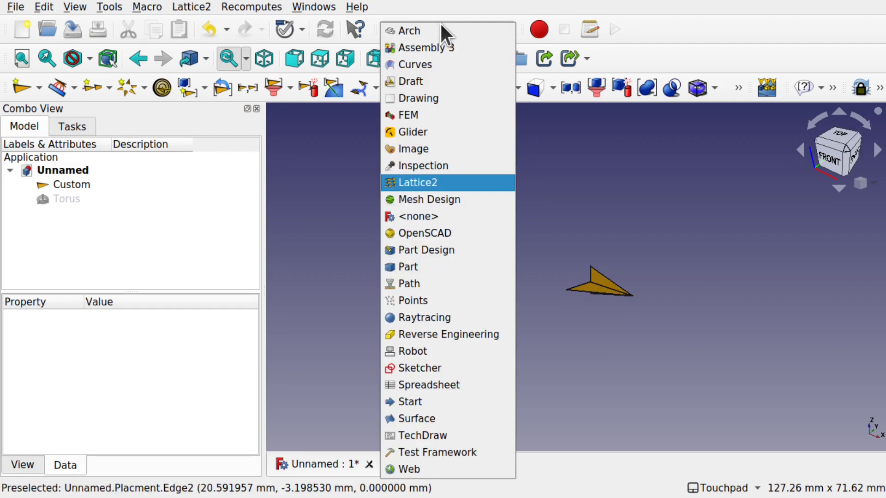
pyautogui.click(429, 77)
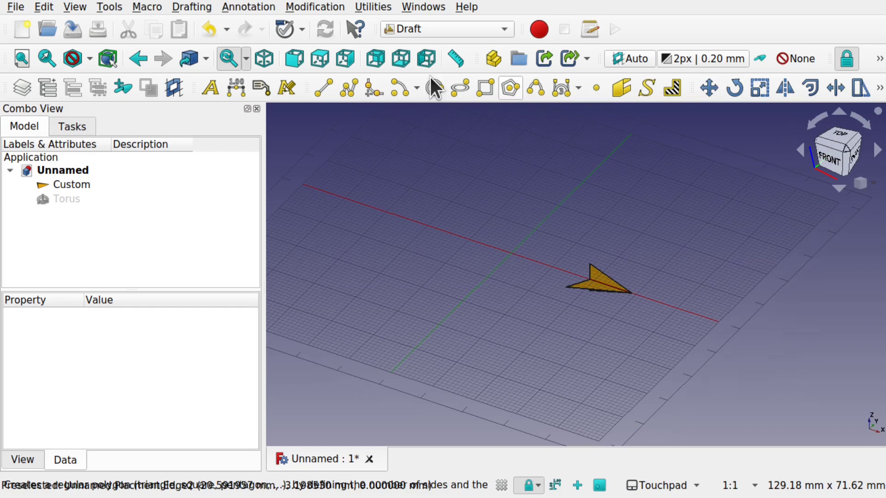
pyautogui.click(317, 5)
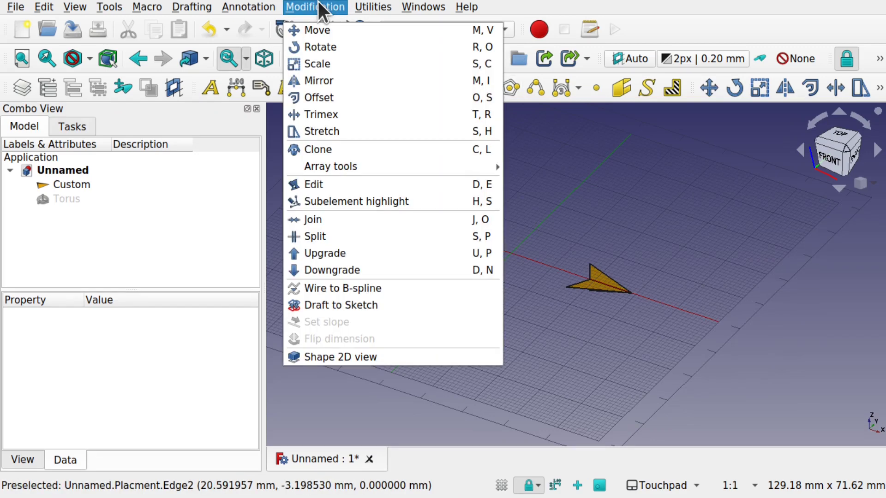
pyautogui.moveTo(349, 171)
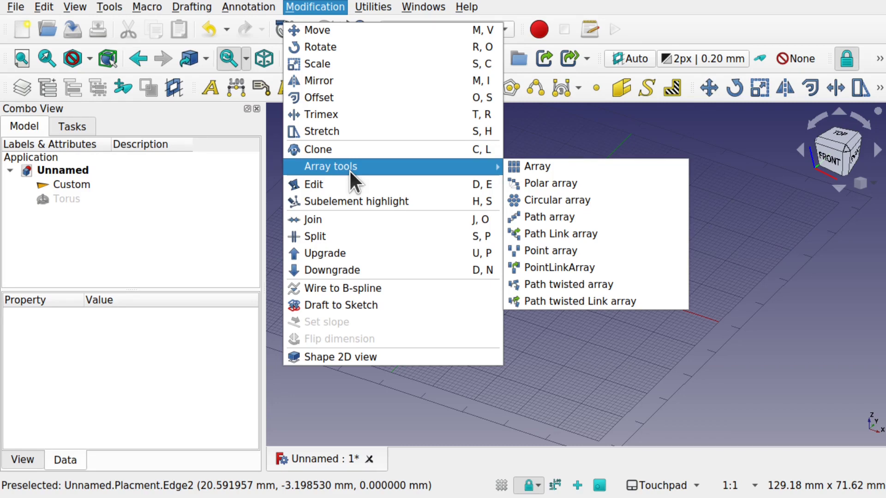
pyautogui.click(550, 124)
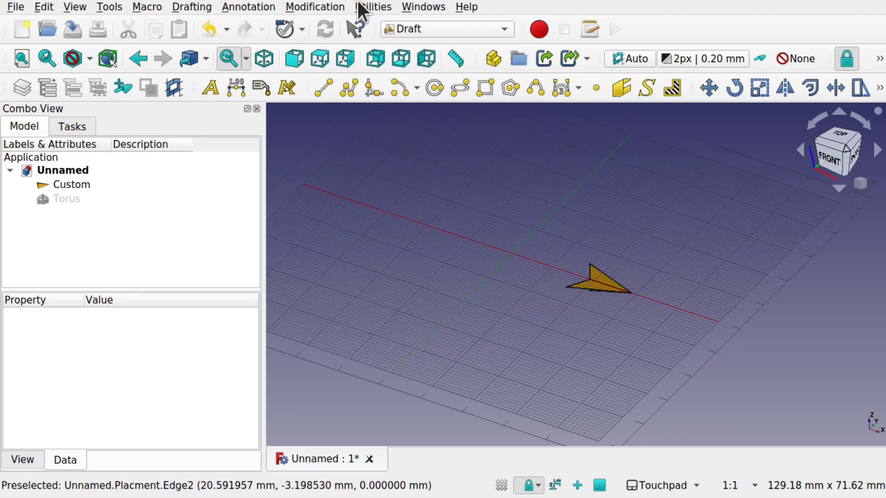
# Step: In the Sketcher workbench, create a new sketch on the XY-Plane
pyautogui.click(427, 32)
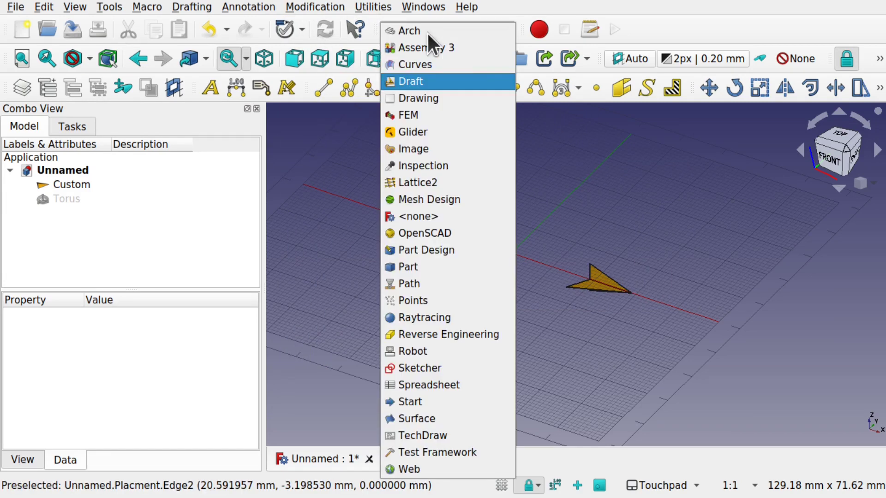
pyautogui.click(426, 368)
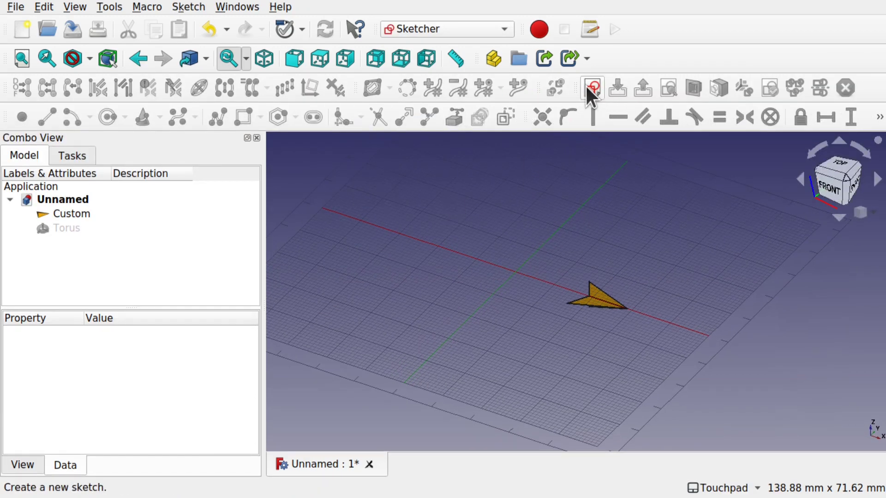
pyautogui.click(586, 84)
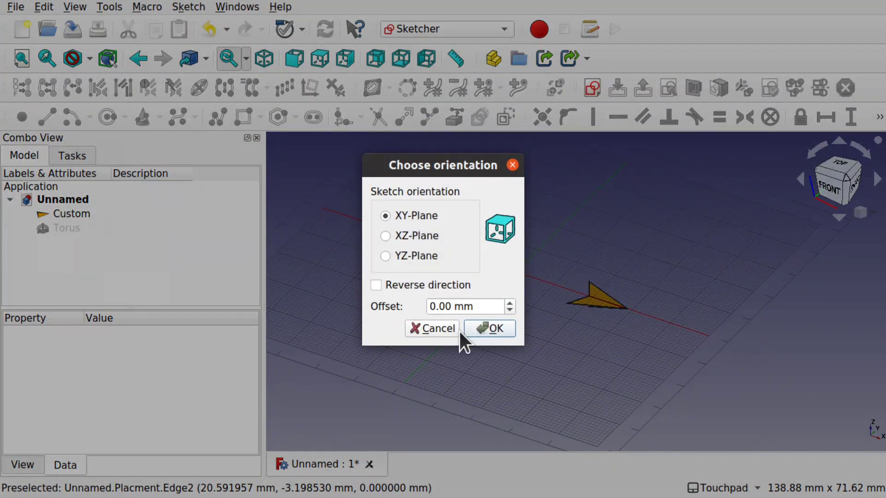
pyautogui.click(490, 326)
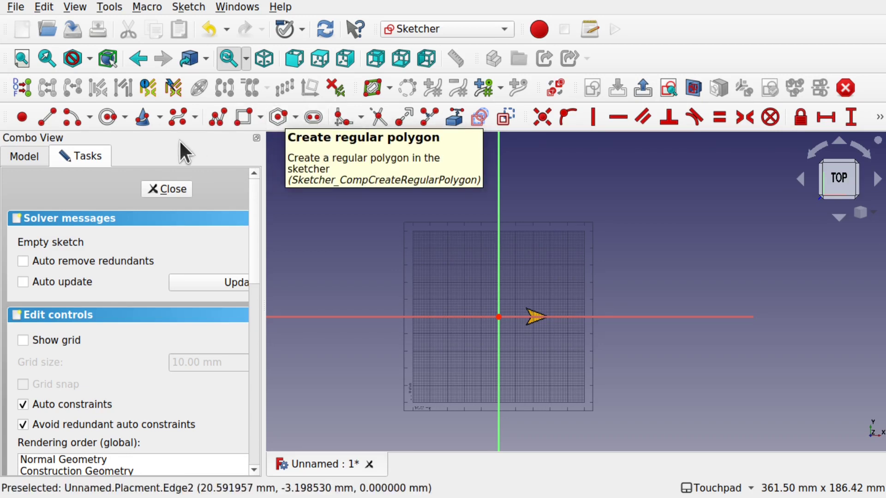
# Step: Choose periodic B-spline by control points and place five control points clockwise around the origin
pyautogui.click(196, 119)
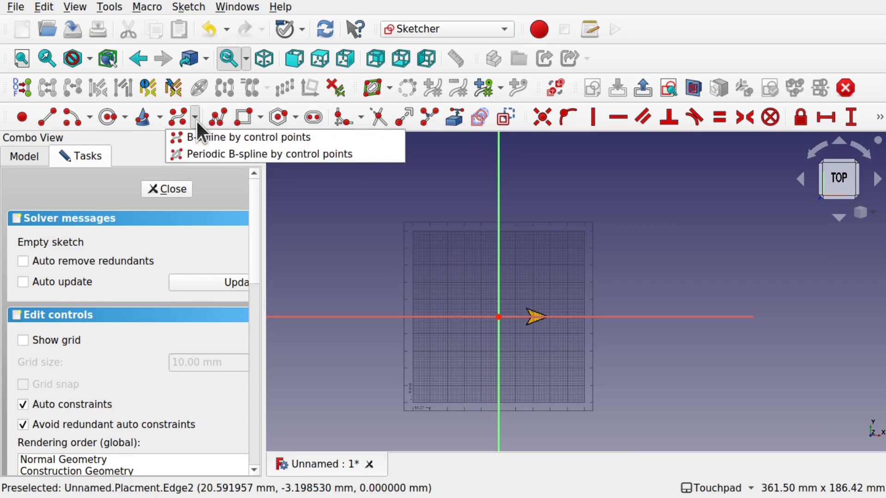
pyautogui.click(212, 150)
pyautogui.click(450, 280)
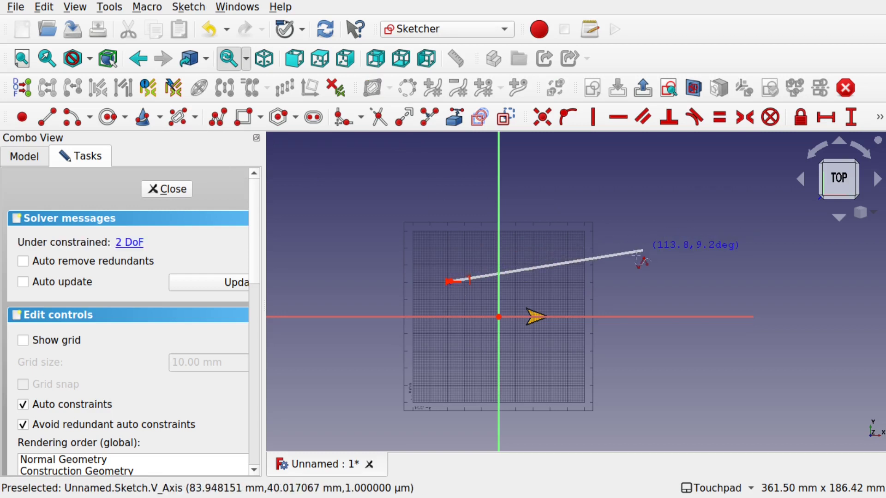
pyautogui.click(650, 252)
pyautogui.click(750, 331)
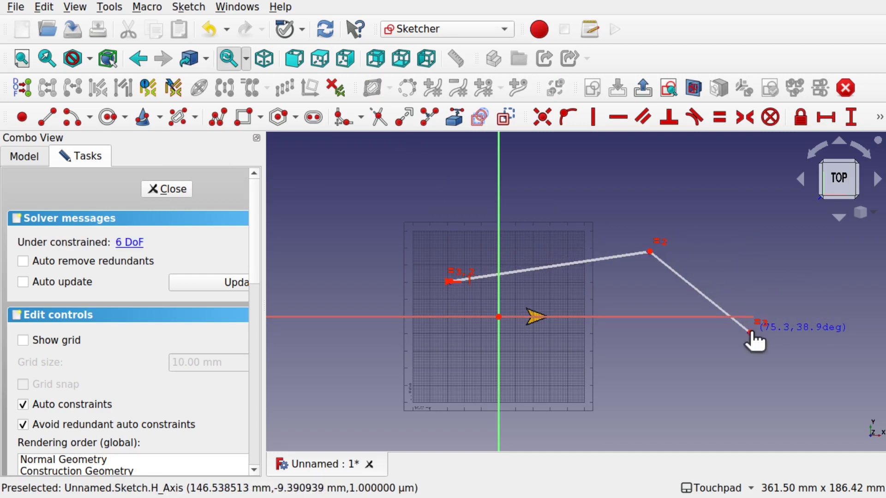
pyautogui.click(657, 408)
pyautogui.click(452, 396)
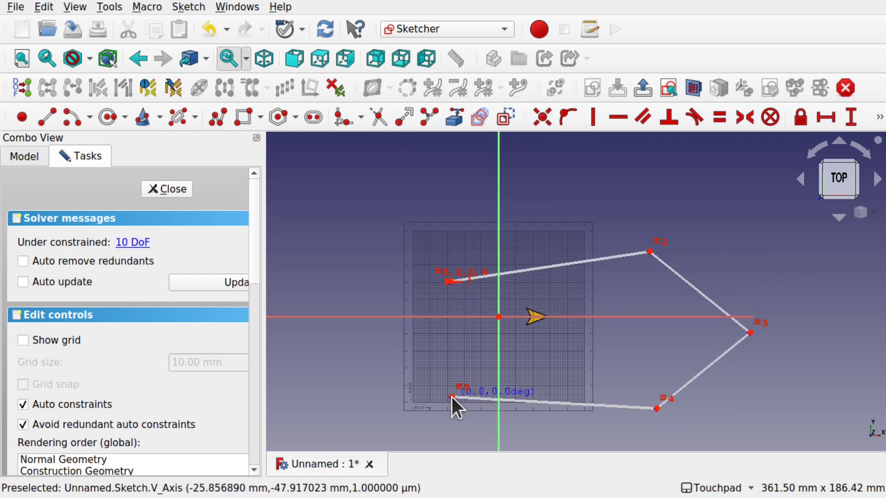
# Step: Place the remaining four control points on the left, close the B-spline and exit the sketch
pyautogui.click(382, 369)
pyautogui.click(366, 324)
pyautogui.click(388, 285)
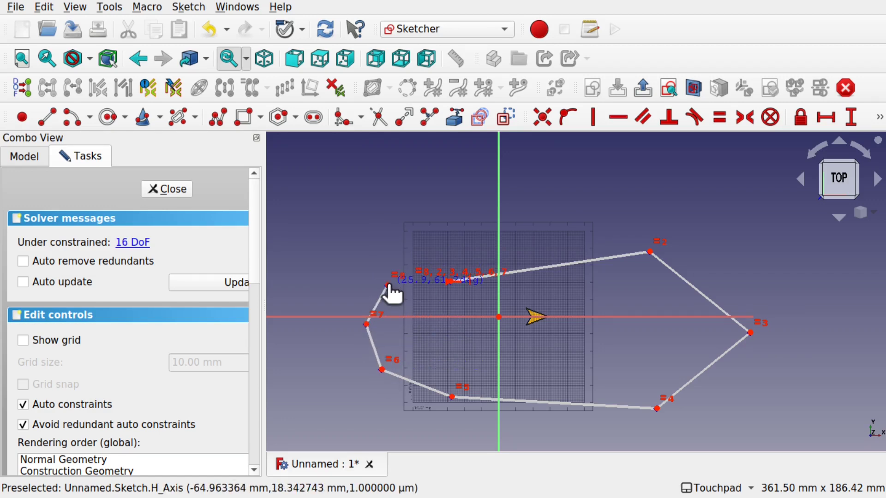
pyautogui.click(439, 280)
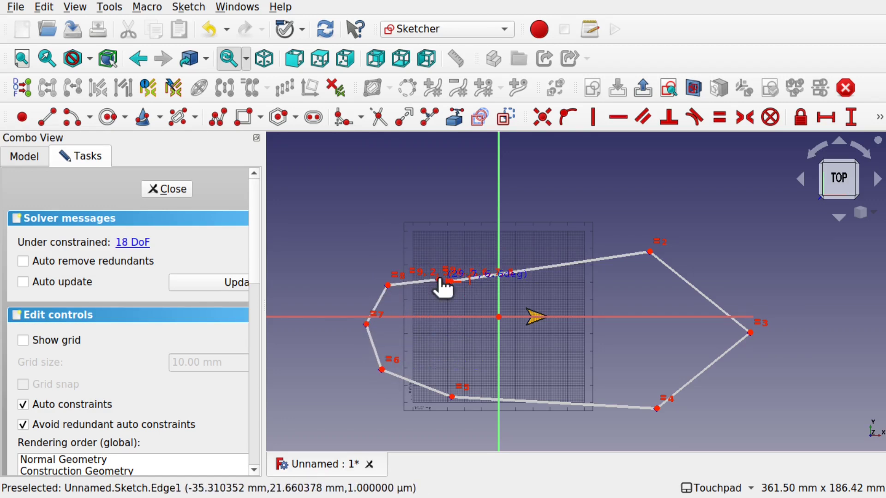
pyautogui.rightClick(439, 280)
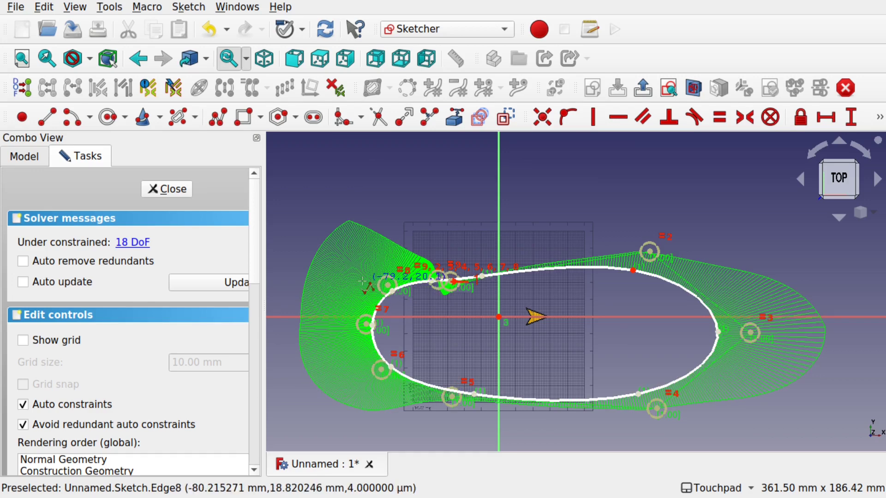
pyautogui.click(166, 189)
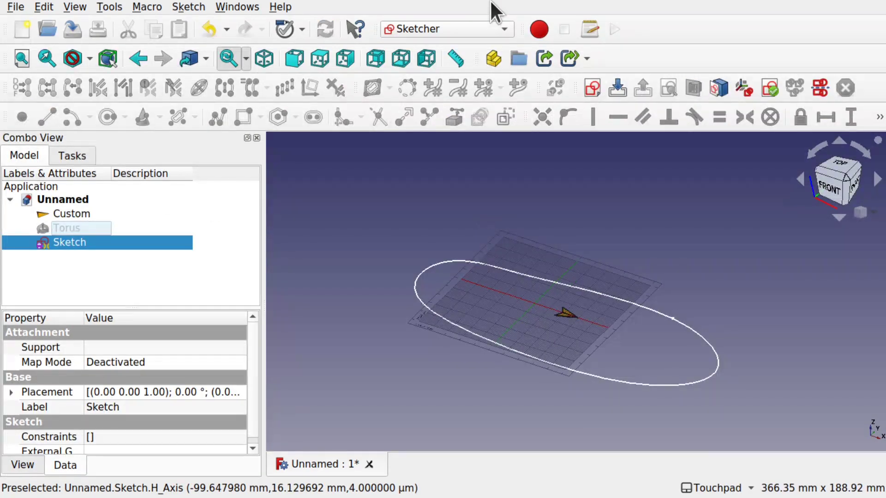
# Step: In Draft, select Custom and the sketch, then create a Path Link array along it
pyautogui.click(447, 29)
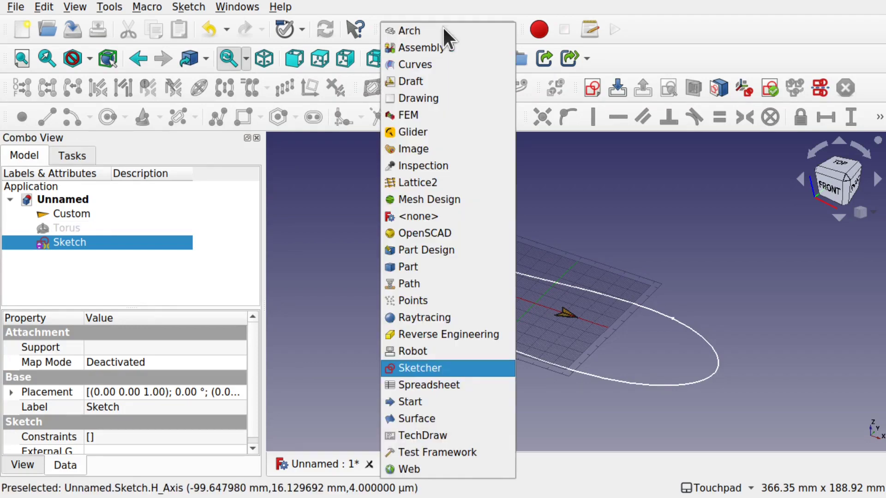
pyautogui.click(434, 82)
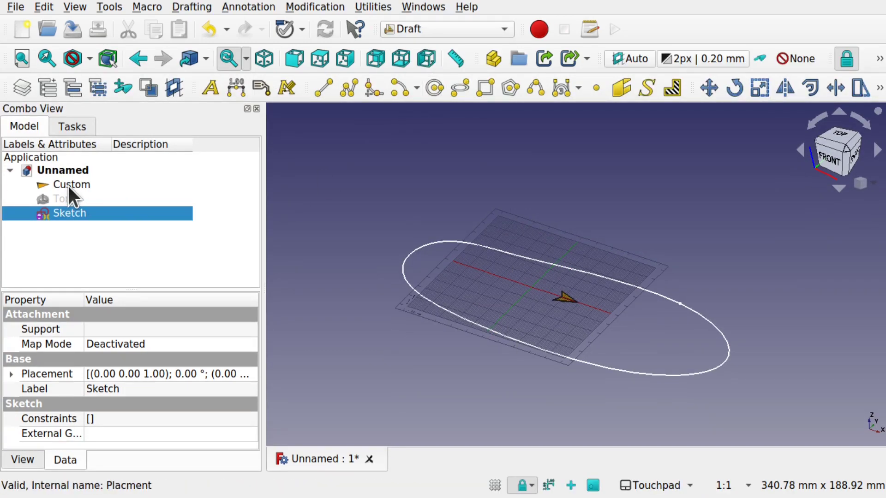
pyautogui.click(69, 184)
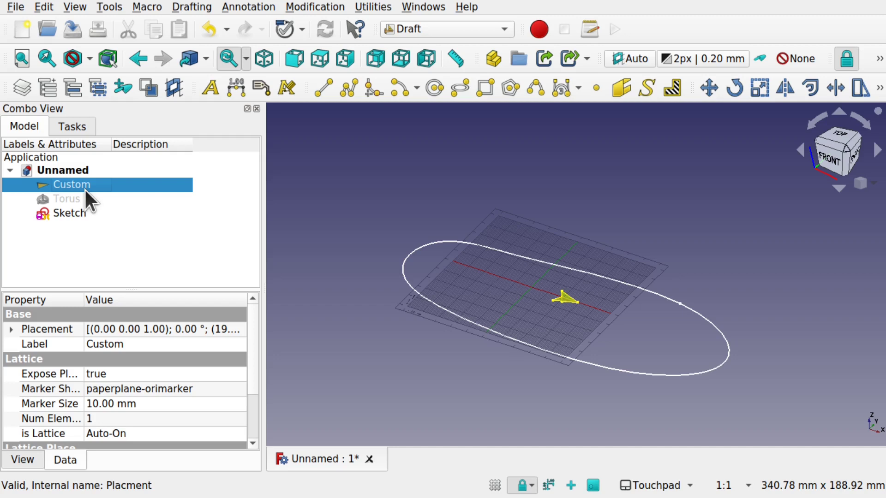
pyautogui.keyDown('ctrl'); pyautogui.click(546, 261); pyautogui.keyUp('ctrl')
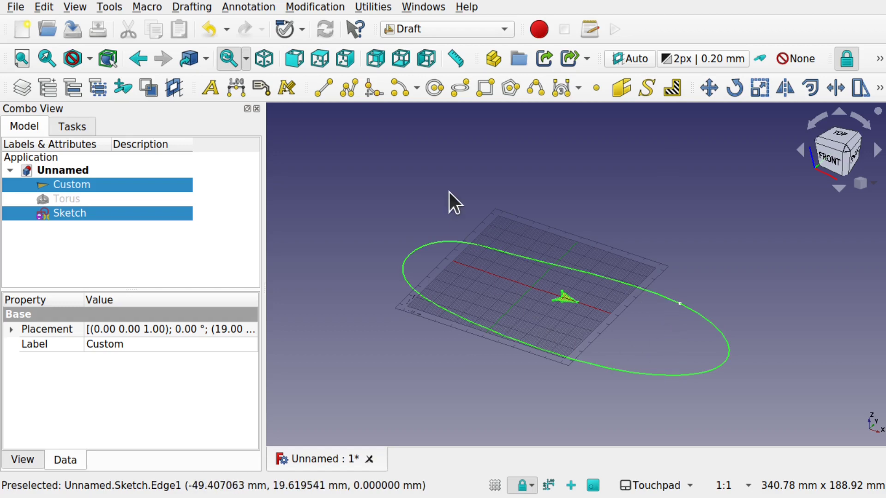
pyautogui.click(332, 5)
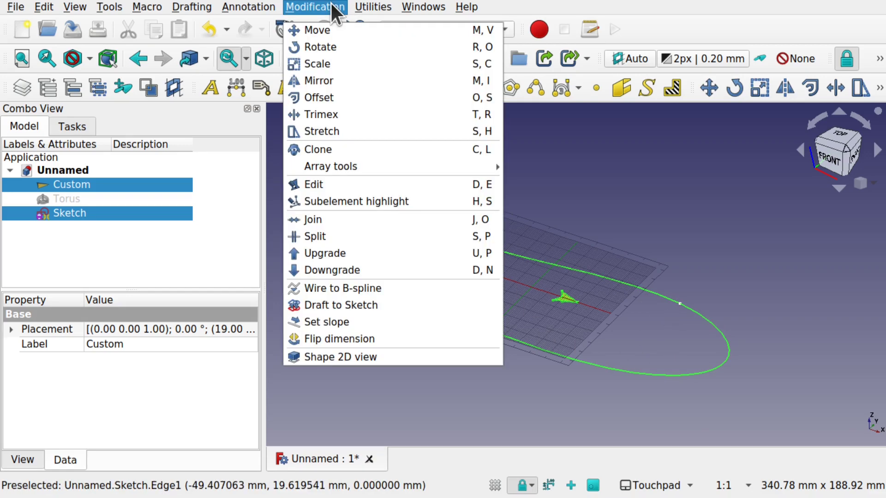
pyautogui.moveTo(358, 164)
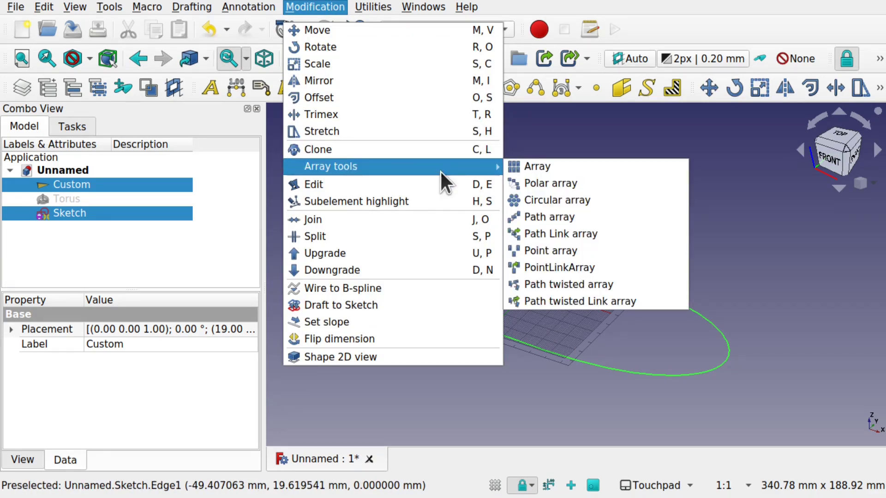
pyautogui.click(625, 235)
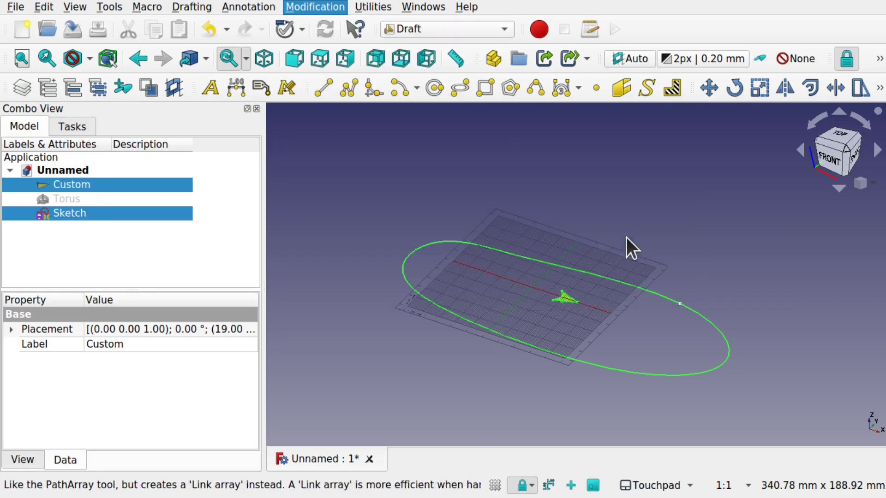
pyautogui.scroll(5, 599, 357)
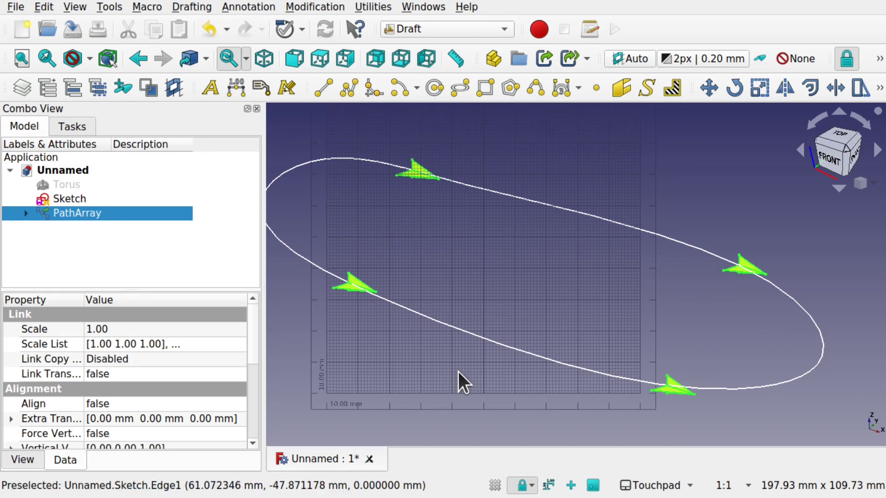
# Step: Hide the working grid and set the PathArray's Align property to true
pyautogui.click(495, 485)
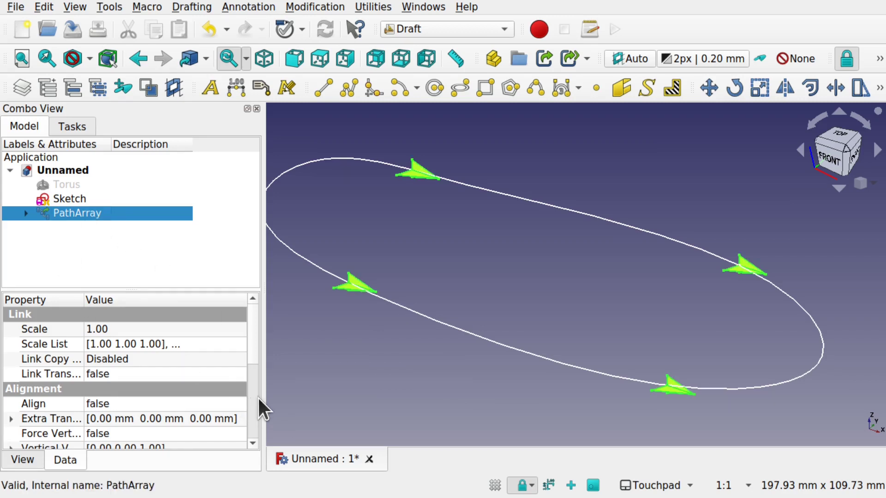
pyautogui.click(135, 402)
pyautogui.click(134, 402)
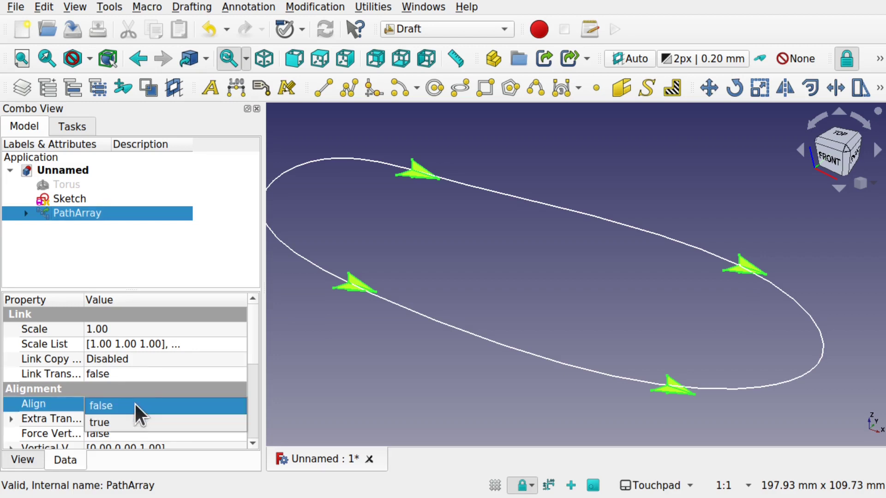
pyautogui.click(136, 420)
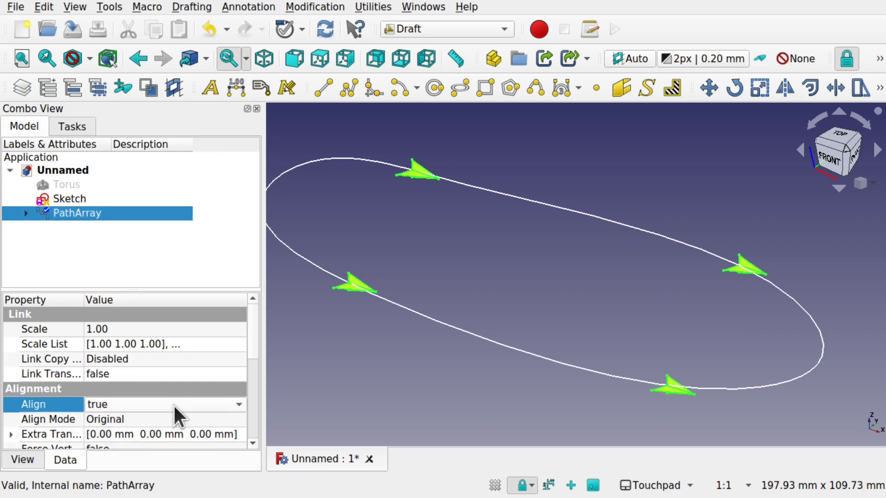
pyautogui.click(329, 400)
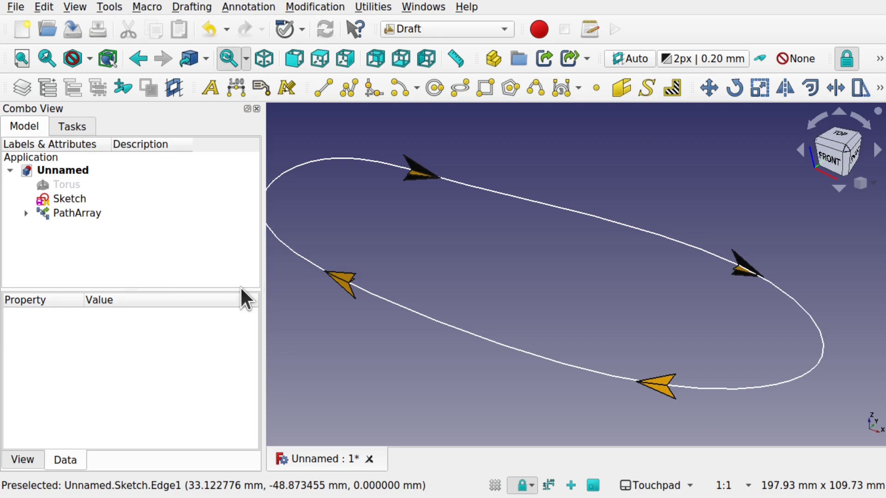
# Step: Set the PathArray's Force Vertical to true and widen the Property column
pyautogui.click(76, 213)
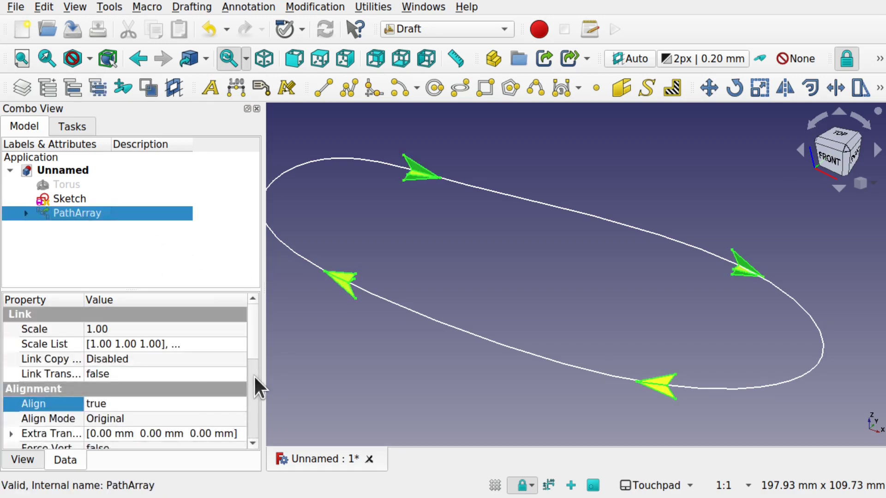
pyautogui.scroll(-3, 253, 375)
pyautogui.scroll(2, 254, 375)
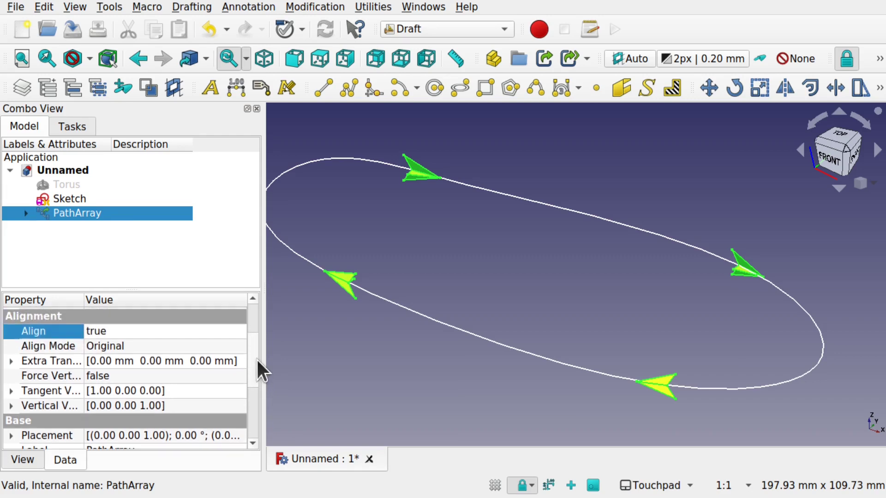
pyautogui.click(126, 375)
pyautogui.click(126, 374)
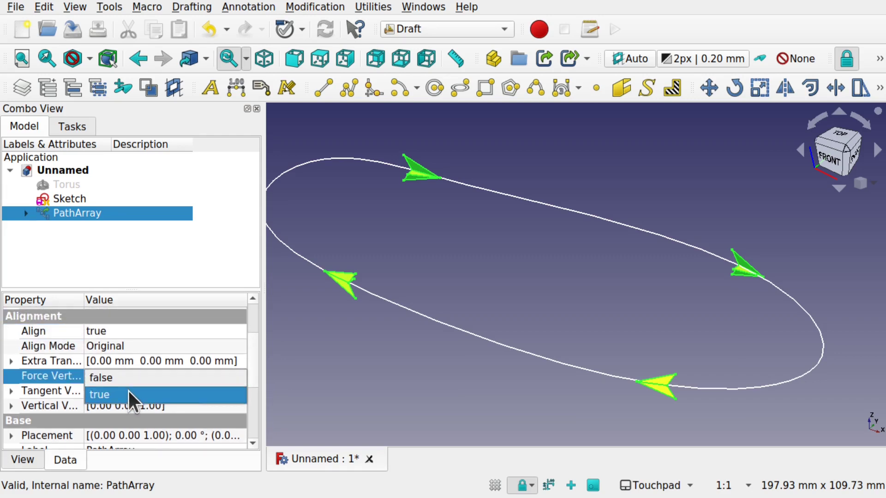
pyautogui.click(128, 389)
pyautogui.moveTo(83, 300); pyautogui.dragTo(116, 301)
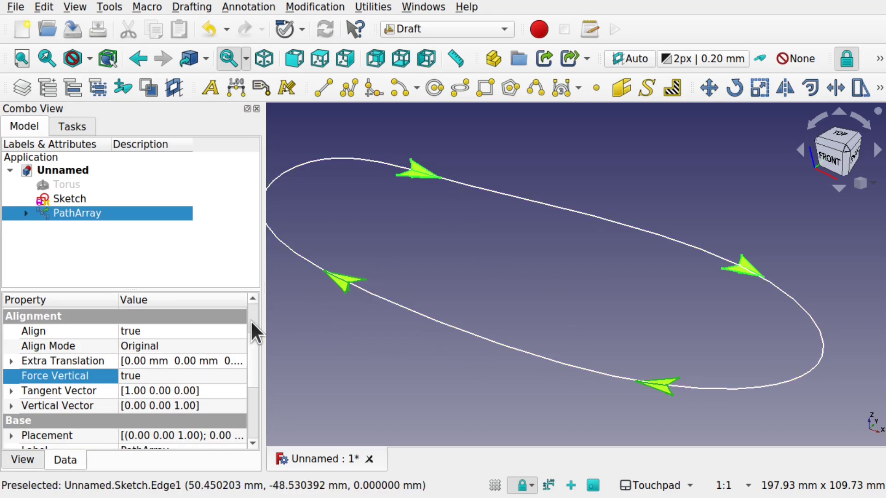
# Step: Change the PathArray Count from 4 to 15 copies around the ellipse
pyautogui.scroll(2, 251, 323)
pyautogui.scroll(-3, 250, 325)
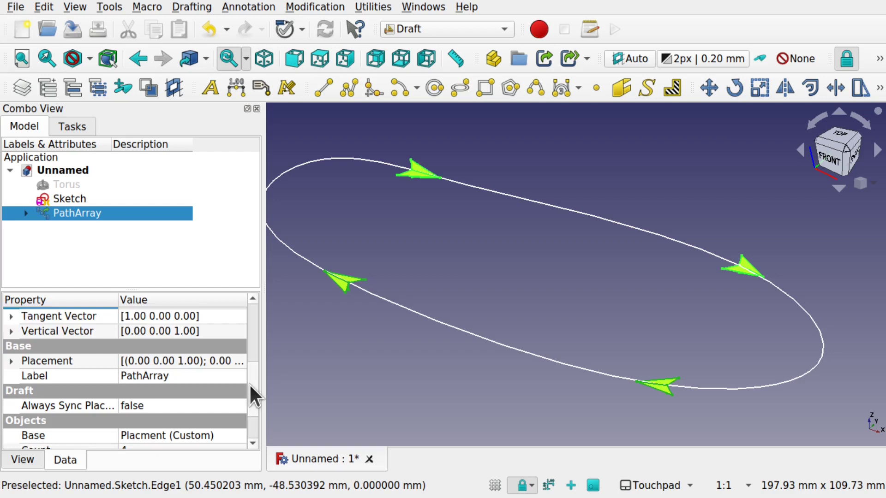
pyautogui.click(197, 395)
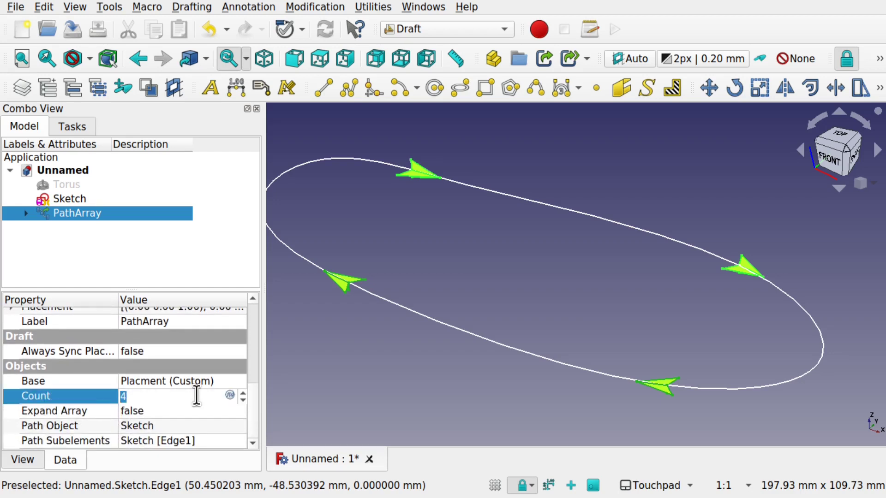
pyautogui.write('15')
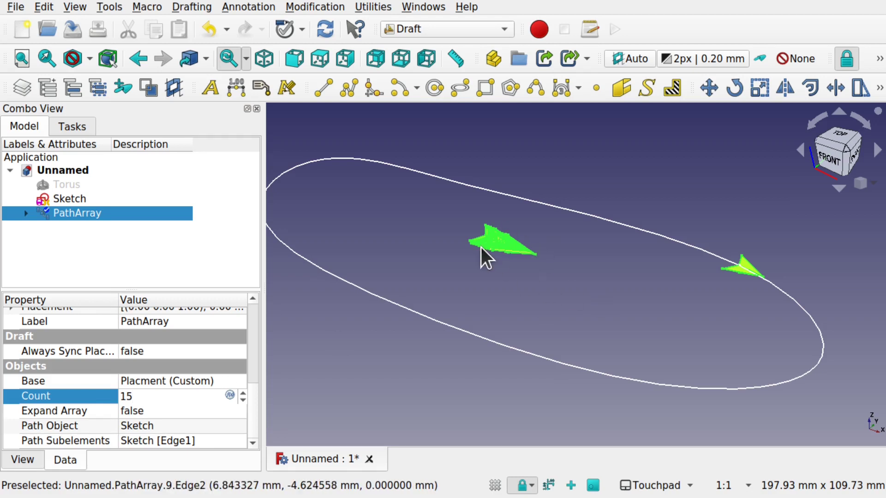
pyautogui.press('Return')
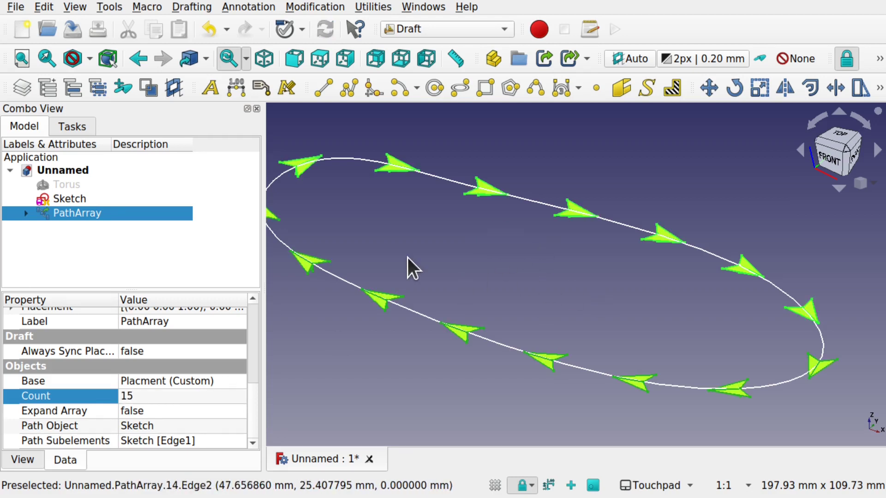
pyautogui.click(461, 28)
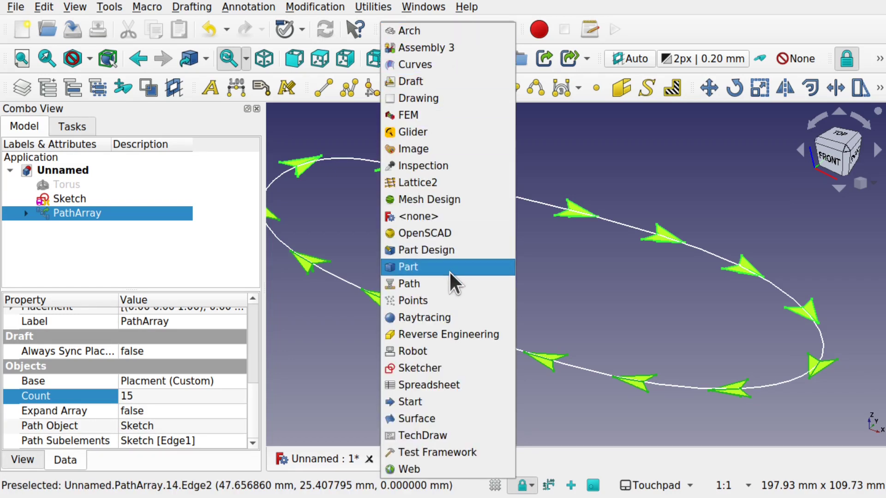
# Step: In Lattice2, create a Placement of PathArray from the PathArray shape, then hide PathArray
pyautogui.click(442, 184)
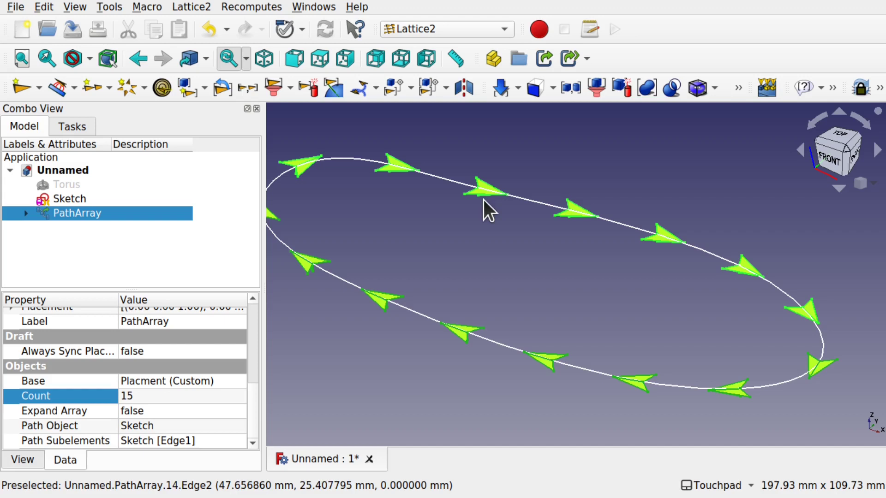
pyautogui.click(513, 257)
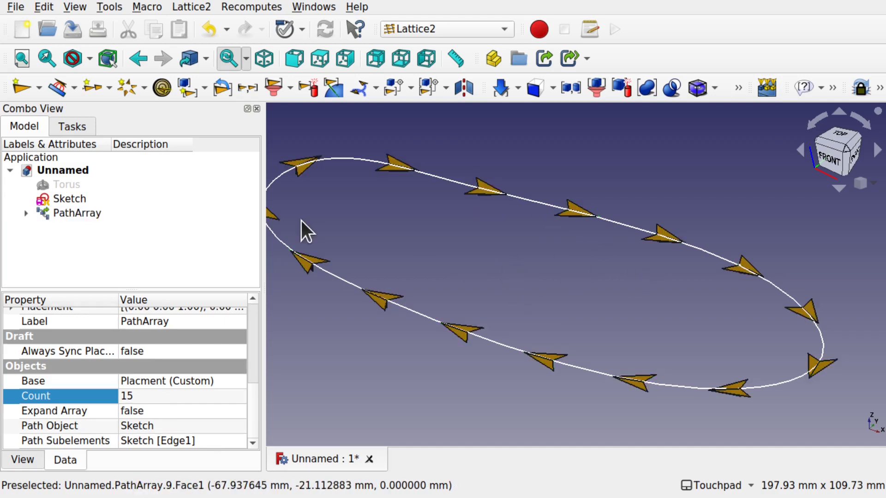
pyautogui.click(87, 213)
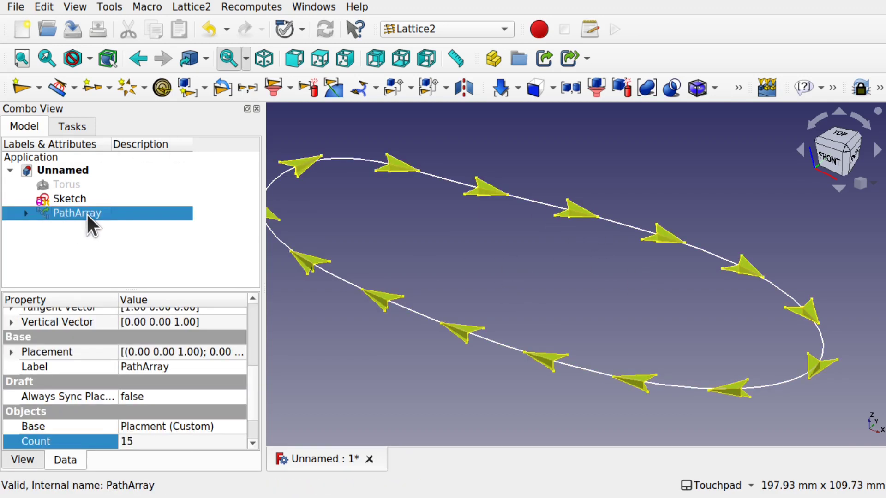
pyautogui.click(39, 88)
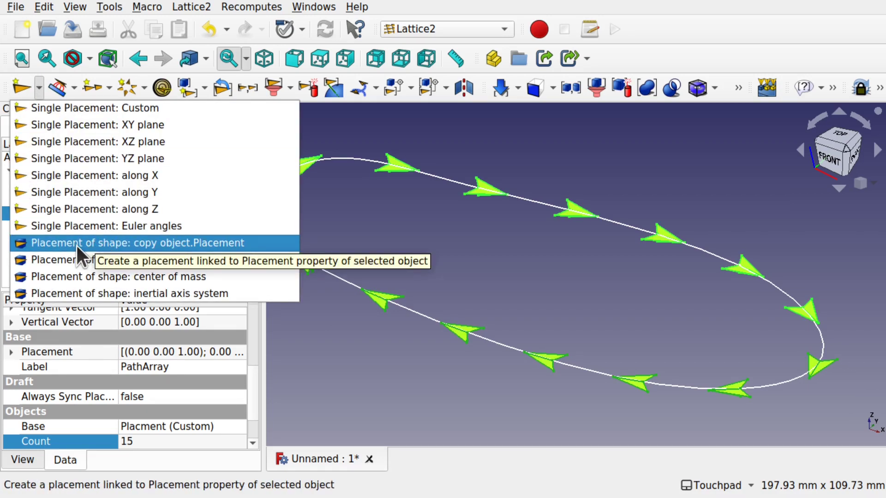
pyautogui.click(197, 3)
pyautogui.click(197, 5)
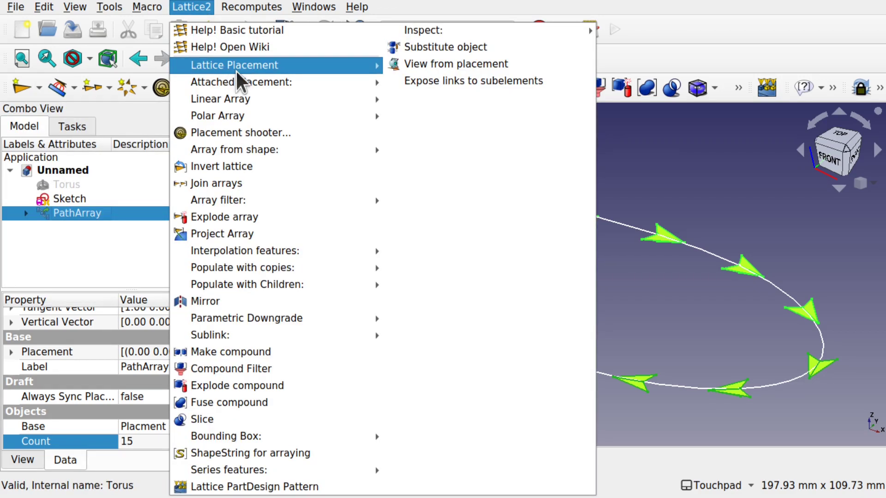
pyautogui.moveTo(241, 68)
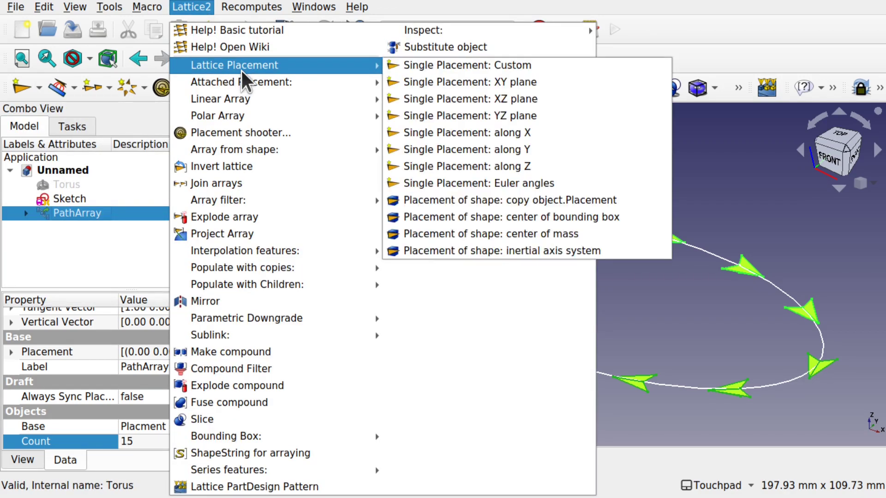
pyautogui.click(475, 210)
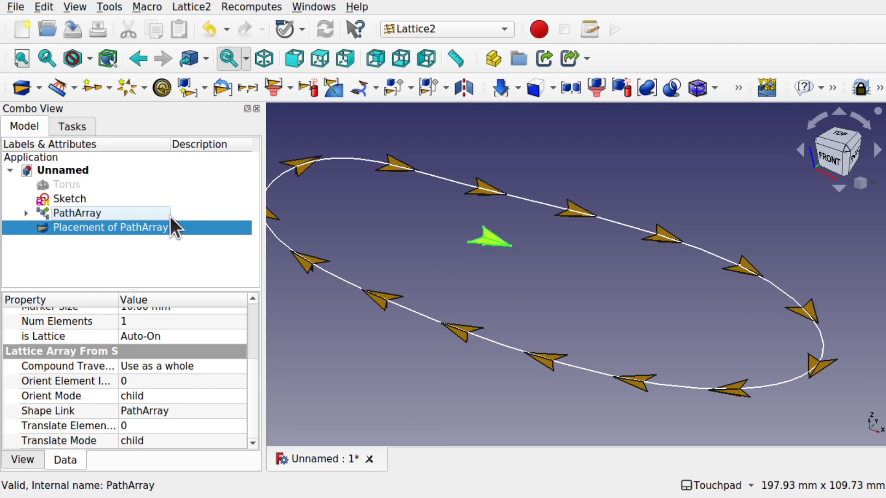
pyautogui.click(88, 213)
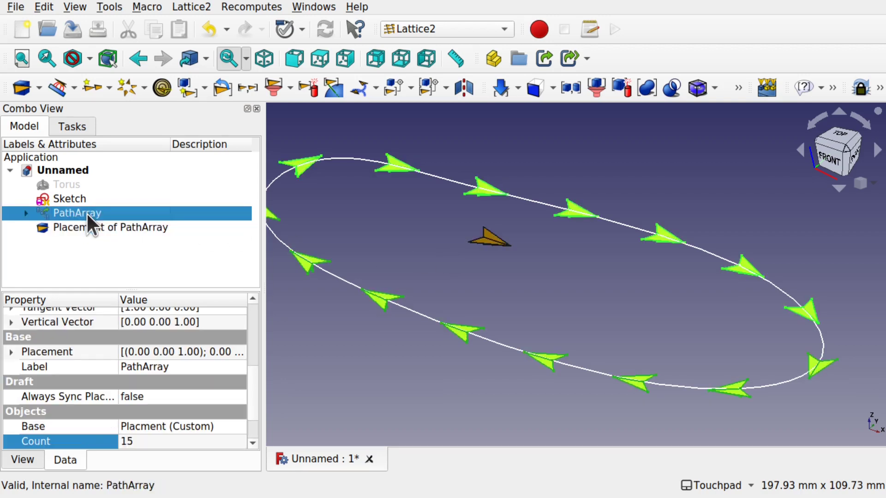
pyautogui.press('space')
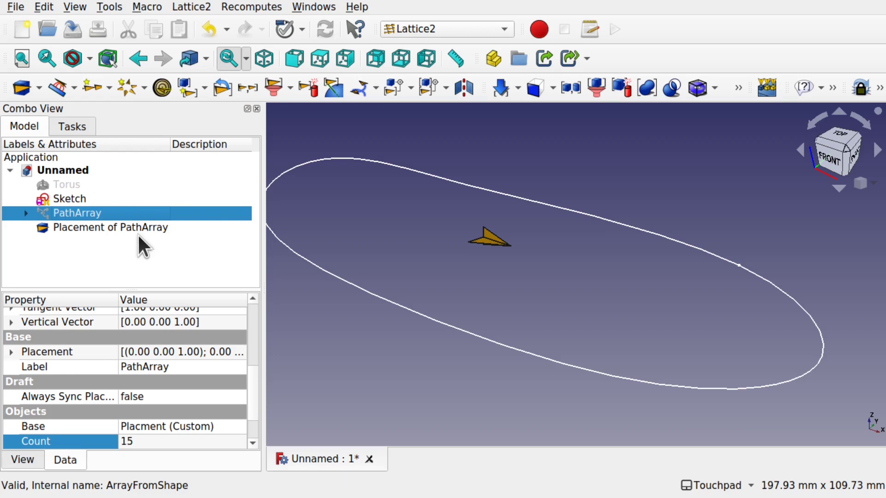
# Step: Set the Placement of PathArray's Compound Traversal to Direct children only and recompute
pyautogui.click(99, 228)
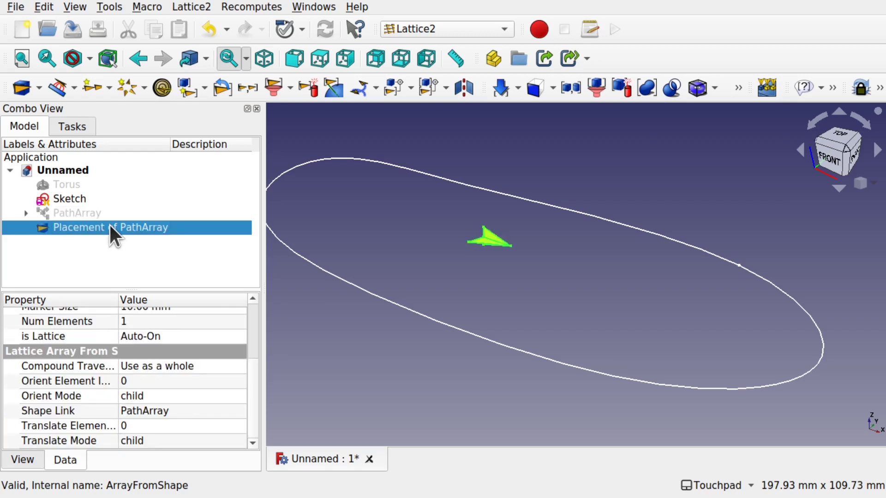
pyautogui.scroll(3, 253, 329)
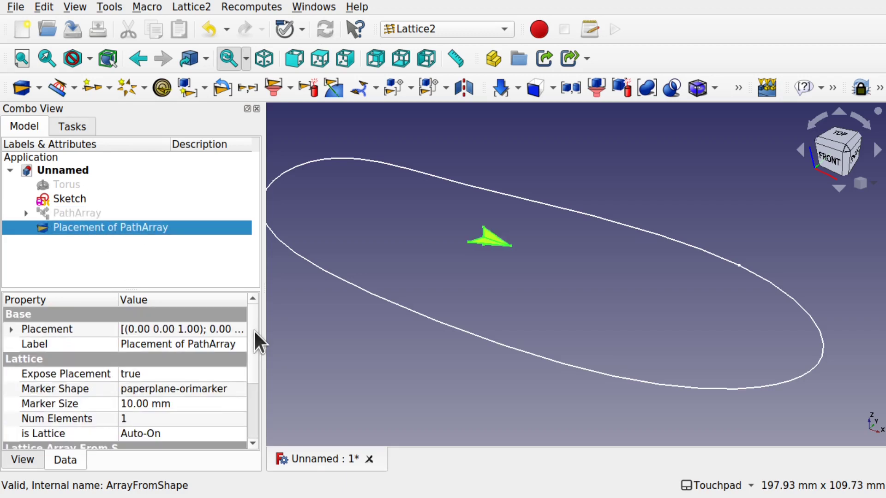
pyautogui.moveTo(254, 330); pyautogui.dragTo(254, 395)
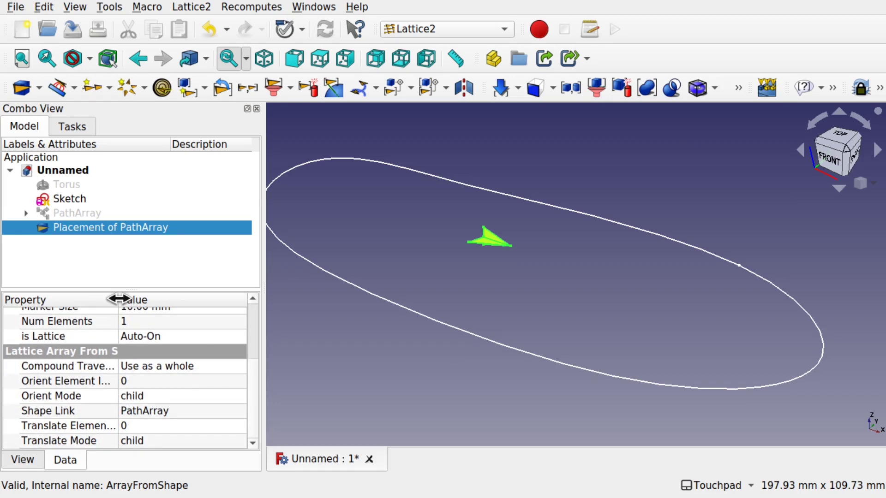
pyautogui.moveTo(119, 299); pyautogui.dragTo(213, 299)
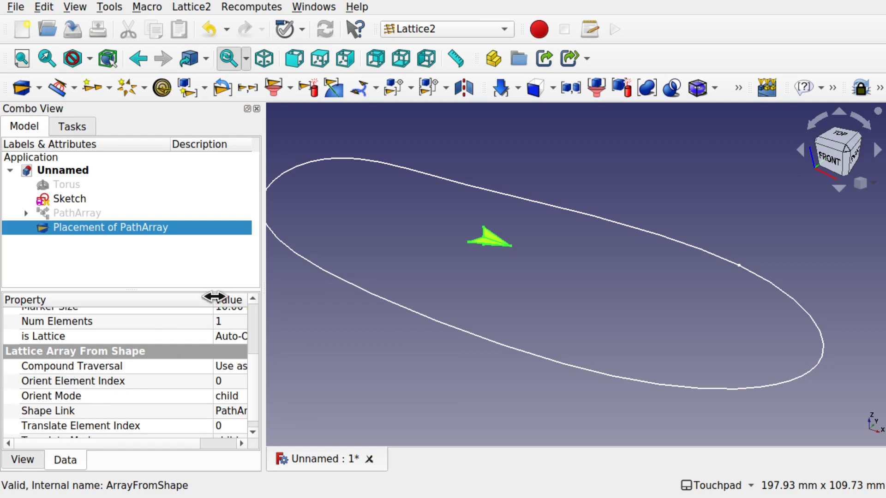
pyautogui.moveTo(212, 297); pyautogui.dragTo(147, 295)
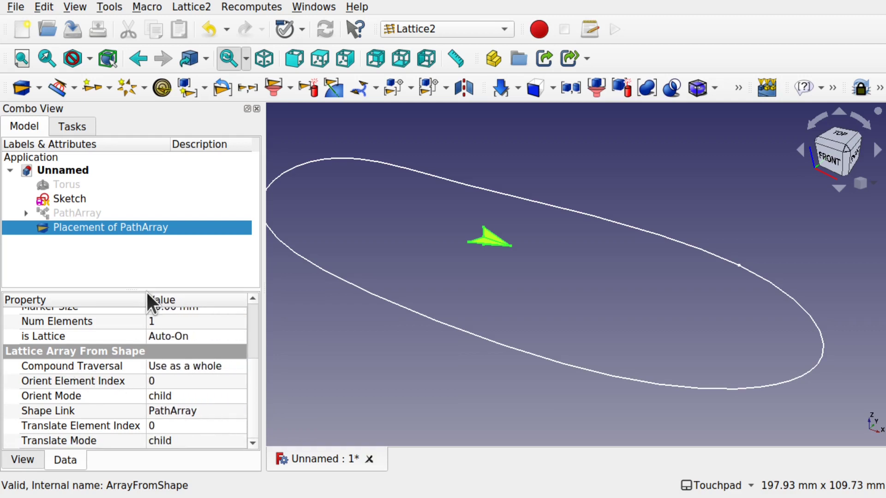
pyautogui.click(193, 367)
pyautogui.click(193, 367)
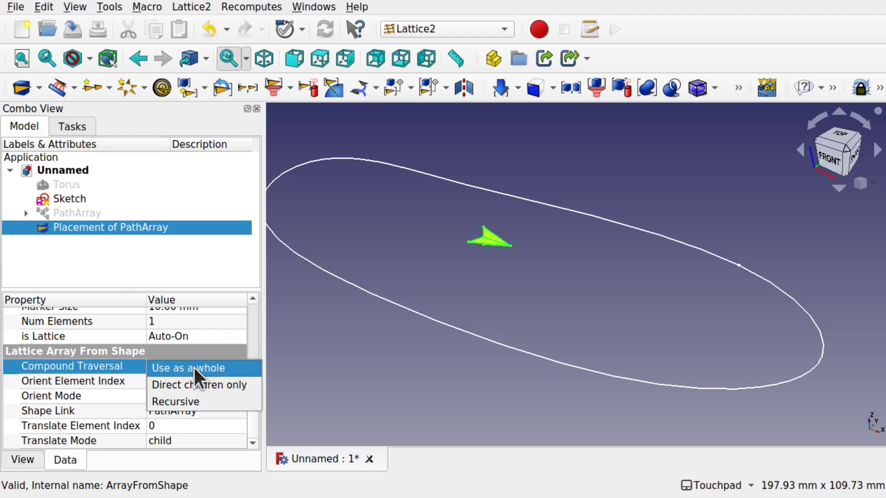
pyautogui.click(220, 385)
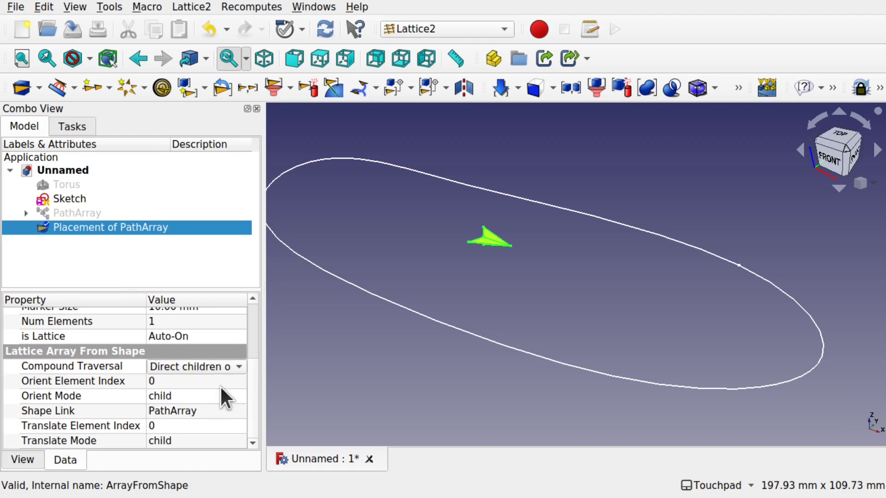
pyautogui.click(364, 373)
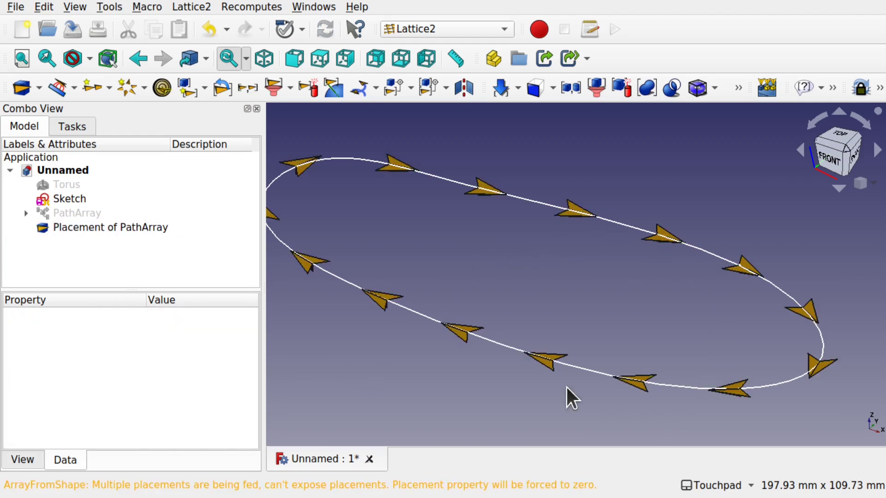
pyautogui.click(117, 231)
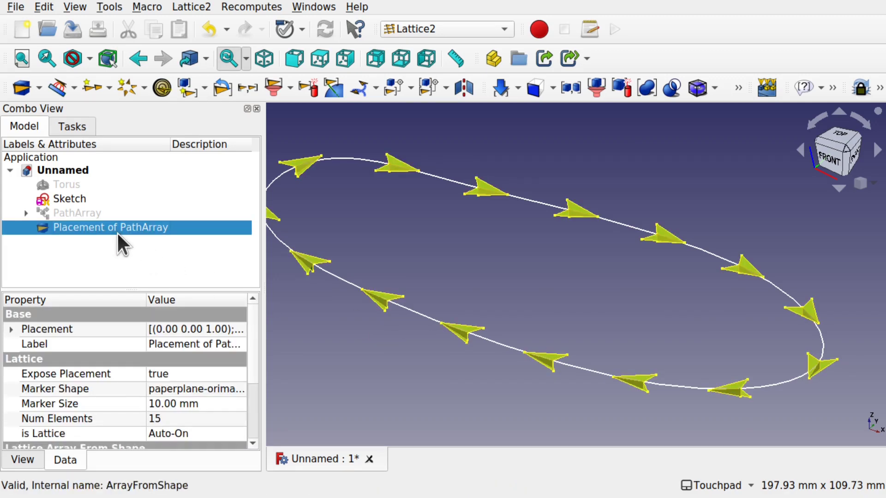
# Step: Make the Torus visible again and duplicate it as Torus001
pyautogui.click(71, 181)
pyautogui.press('space')
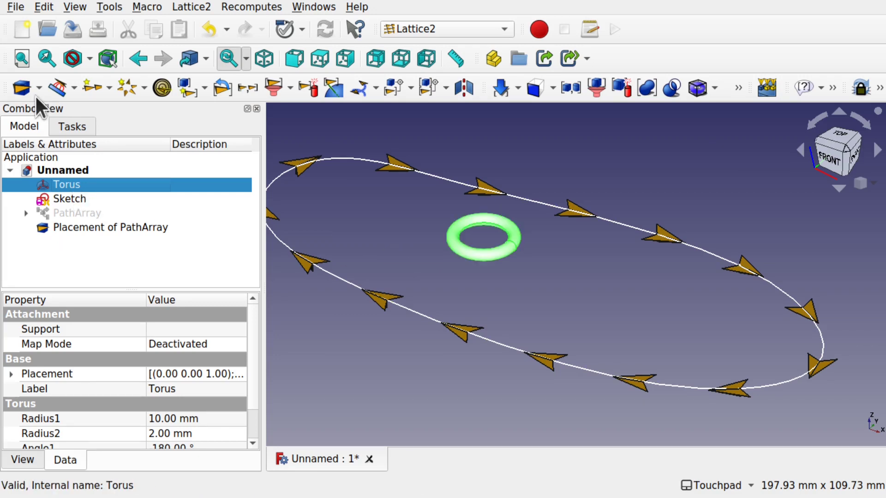
pyautogui.click(42, 6)
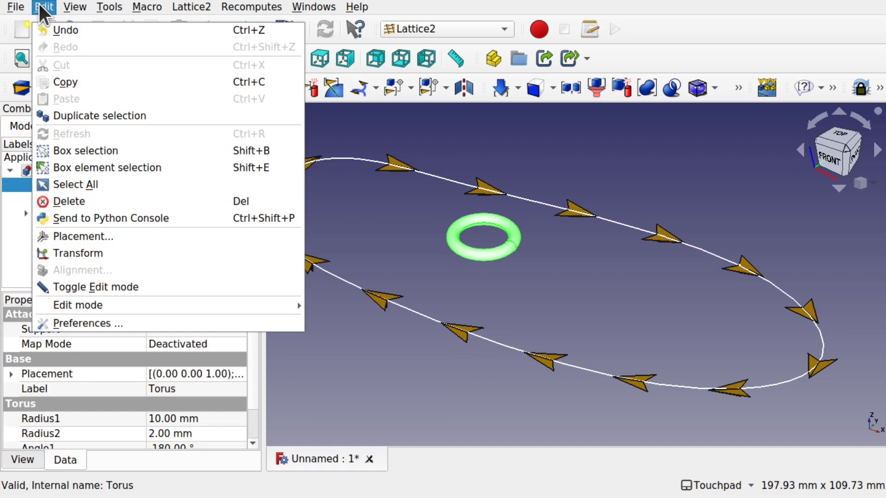
pyautogui.click(111, 115)
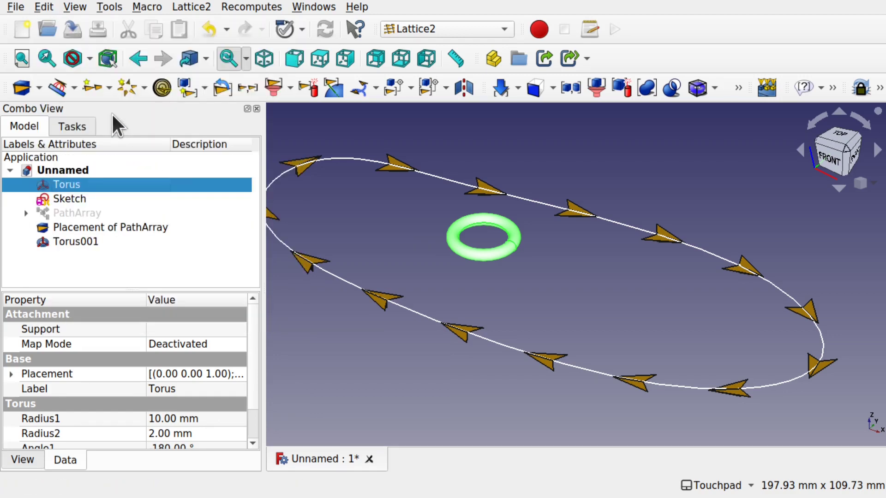
# Step: Rotate Torus001 -90° with the Transform dragger so it passes through the first ring
pyautogui.click(74, 242)
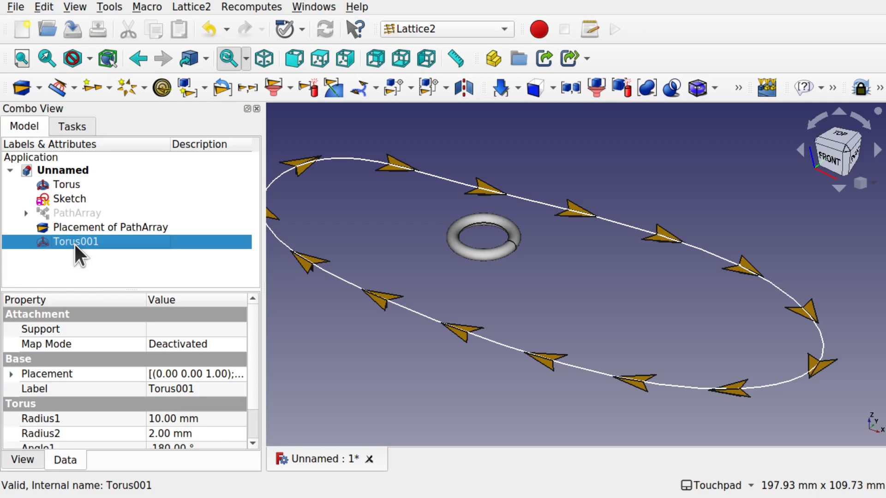
pyautogui.rightClick(73, 243)
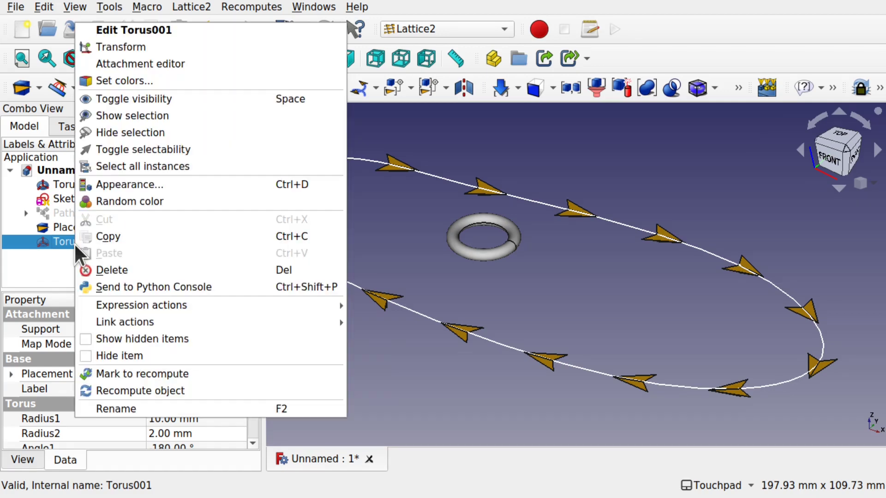
pyautogui.click(166, 49)
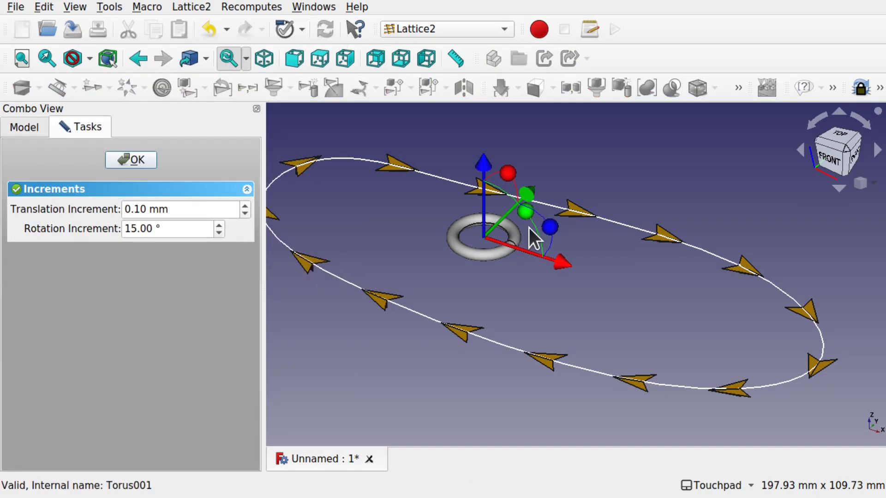
pyautogui.moveTo(530, 230); pyautogui.dragTo(519, 192, button='middle')
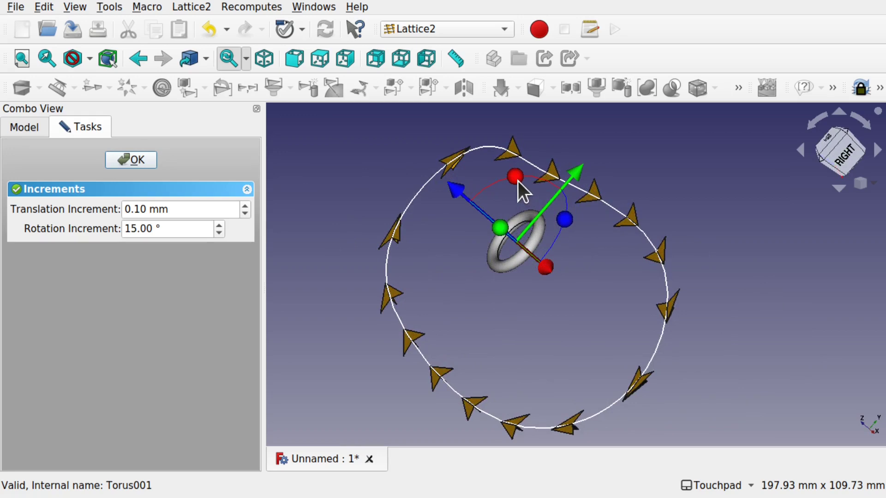
pyautogui.moveTo(518, 181); pyautogui.dragTo(579, 245)
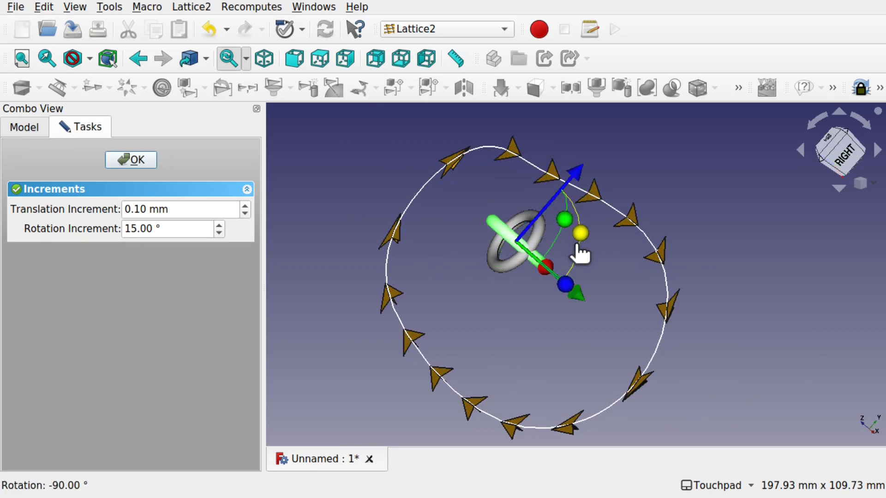
pyautogui.moveTo(480, 283); pyautogui.dragTo(434, 243, button='middle')
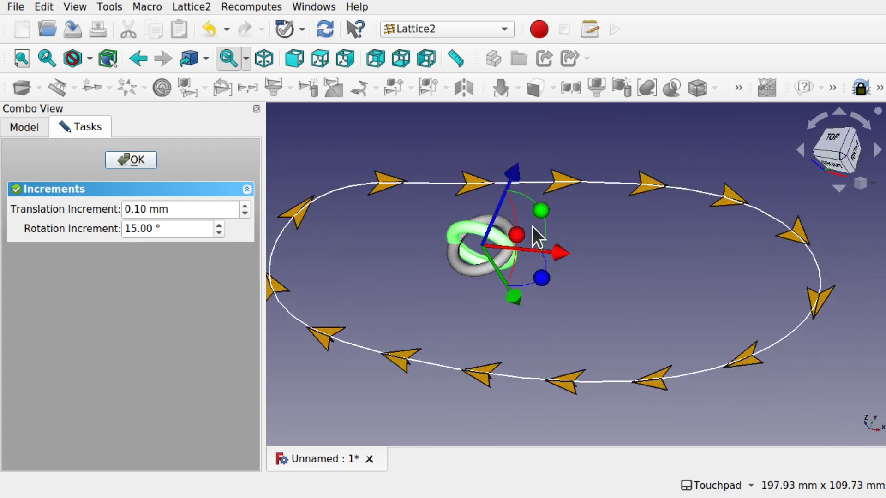
pyautogui.moveTo(532, 226); pyautogui.dragTo(101, 151, button='middle')
pyautogui.click(129, 160)
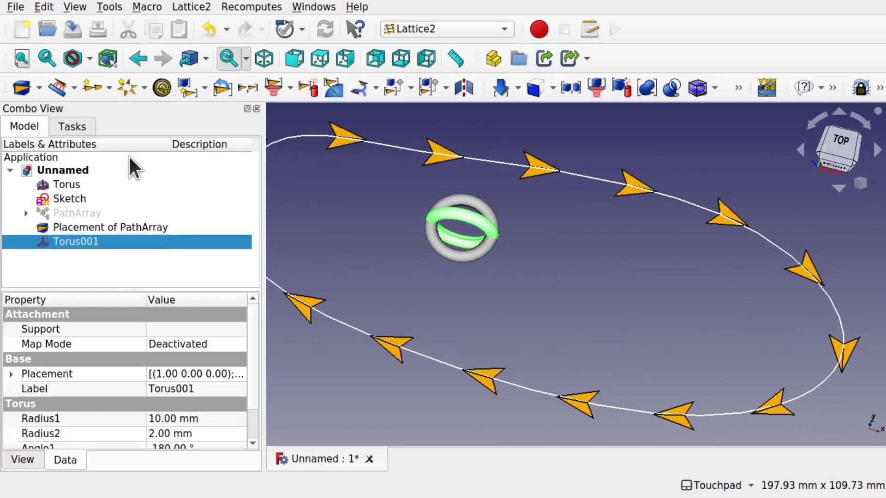
# Step: In the Part workbench, merge Torus and Torus001 into one Compound with Make compound
pyautogui.click(444, 28)
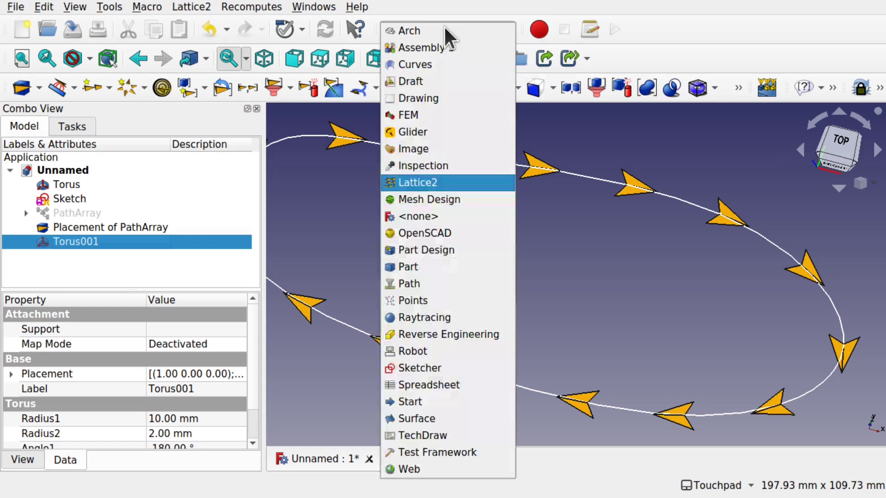
pyautogui.click(437, 268)
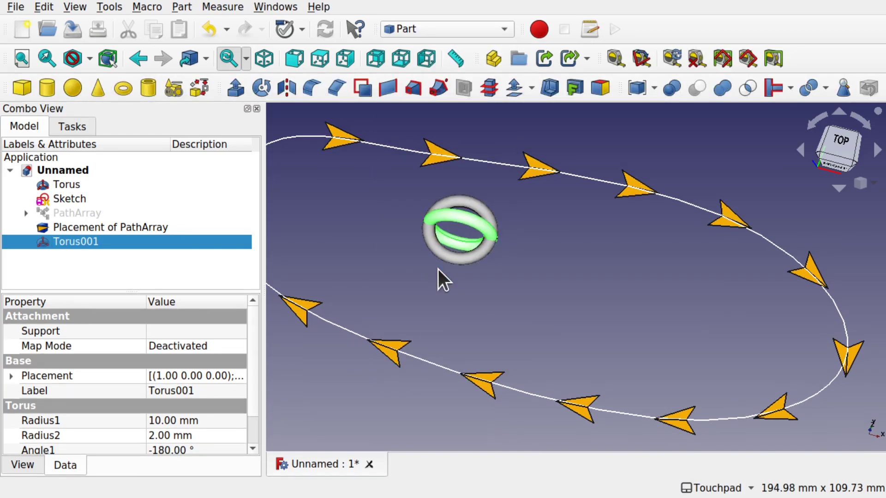
pyautogui.moveTo(438, 270); pyautogui.dragTo(394, 305, button='middle')
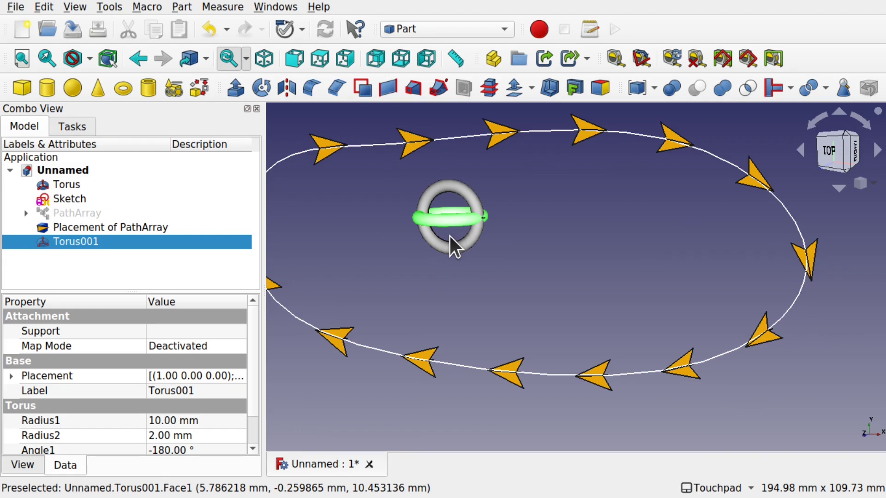
pyautogui.click(90, 258)
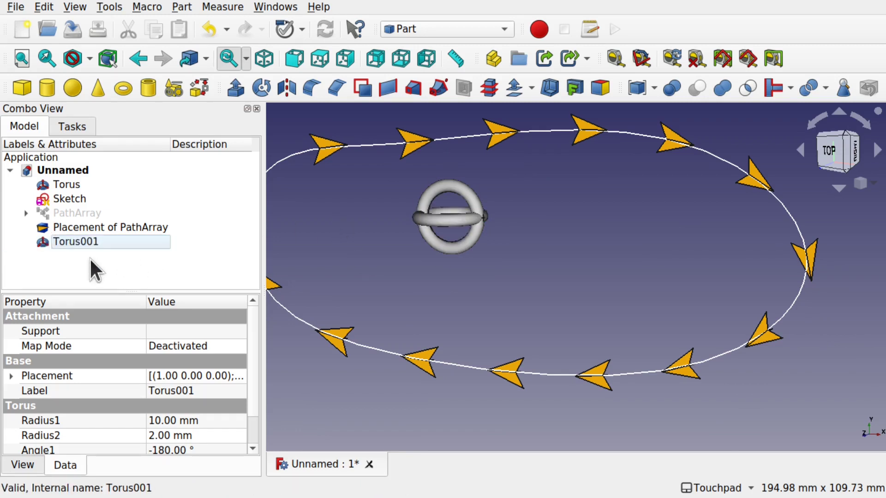
pyautogui.click(67, 241)
pyautogui.keyDown('ctrl'); pyautogui.click(71, 181); pyautogui.keyUp('ctrl')
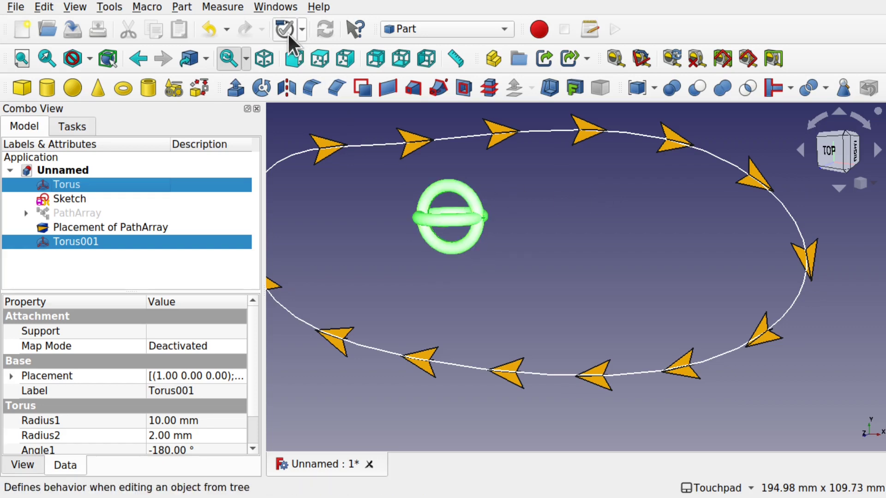
pyautogui.click(177, 3)
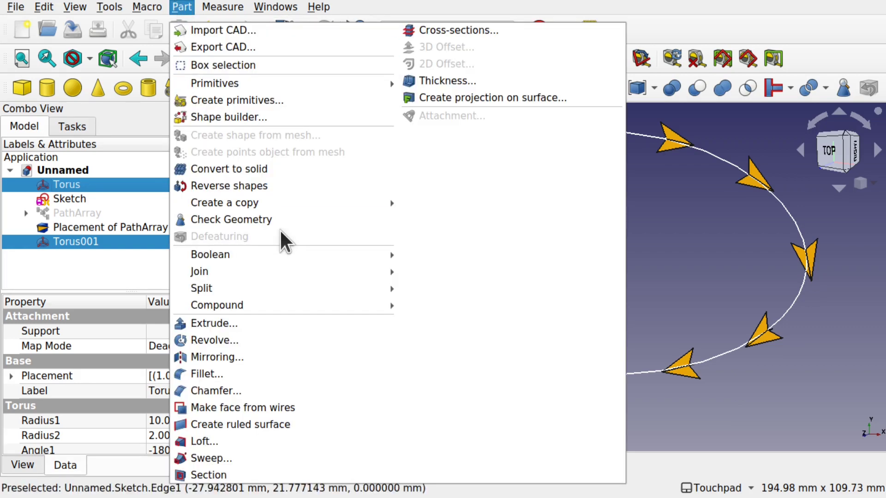
pyautogui.moveTo(278, 306)
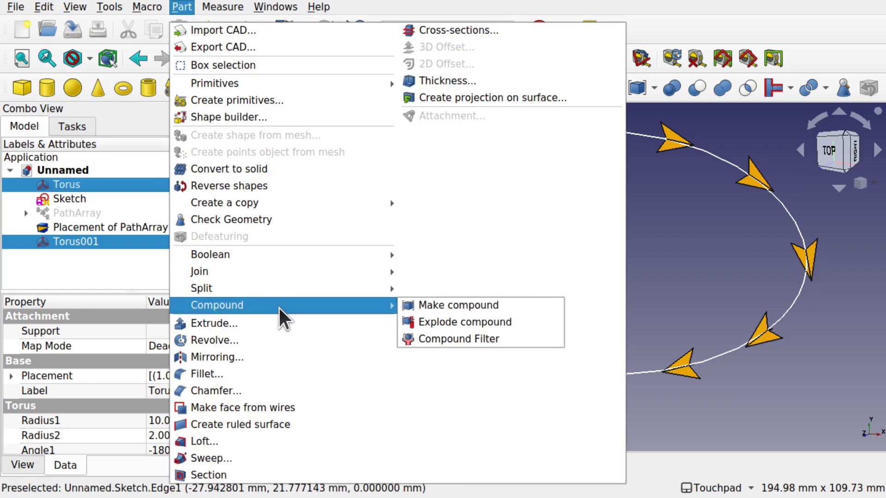
pyautogui.click(421, 304)
pyautogui.keyDown('alt'); pyautogui.moveTo(398, 300); pyautogui.dragTo(480, 170); pyautogui.keyUp('alt')
pyautogui.click(442, 27)
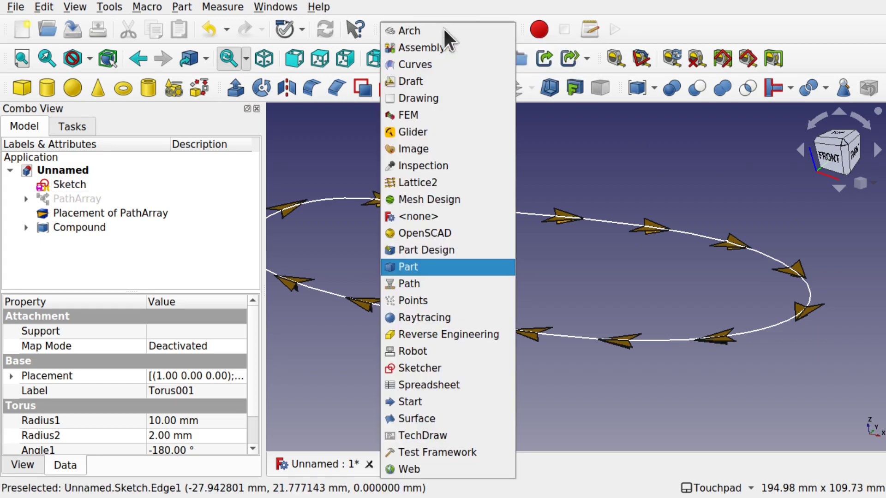
# Step: Populate the Placement of PathArray with the Compound's children, accepting the fewer-children warning
pyautogui.click(434, 177)
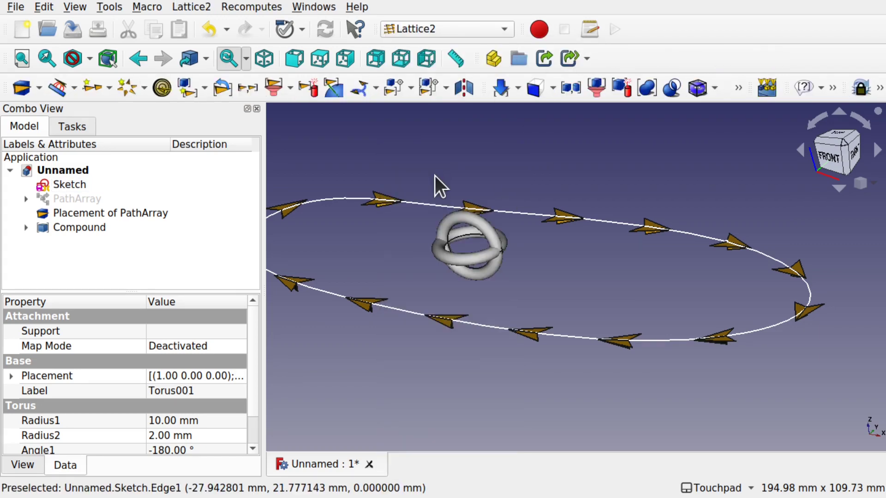
pyautogui.keyDown('alt'); pyautogui.moveTo(435, 176); pyautogui.dragTo(490, 201); pyautogui.keyUp('alt')
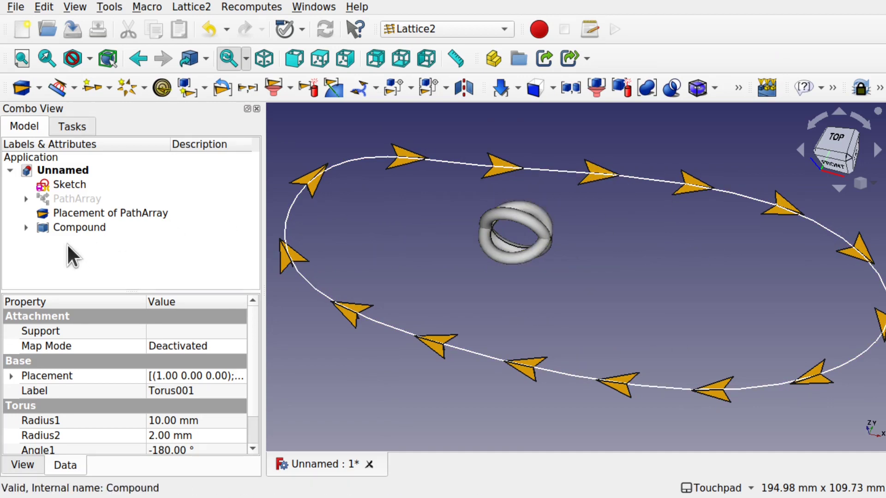
pyautogui.click(76, 228)
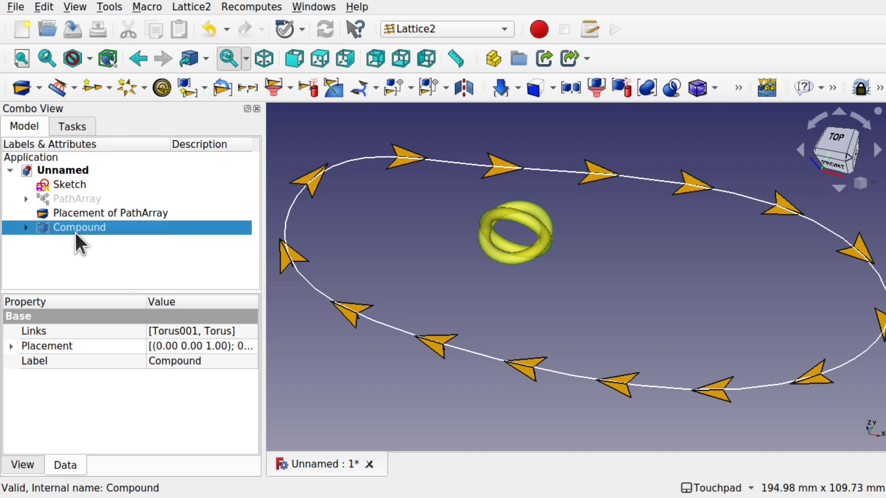
pyautogui.keyDown('ctrl'); pyautogui.click(139, 215); pyautogui.keyUp('ctrl')
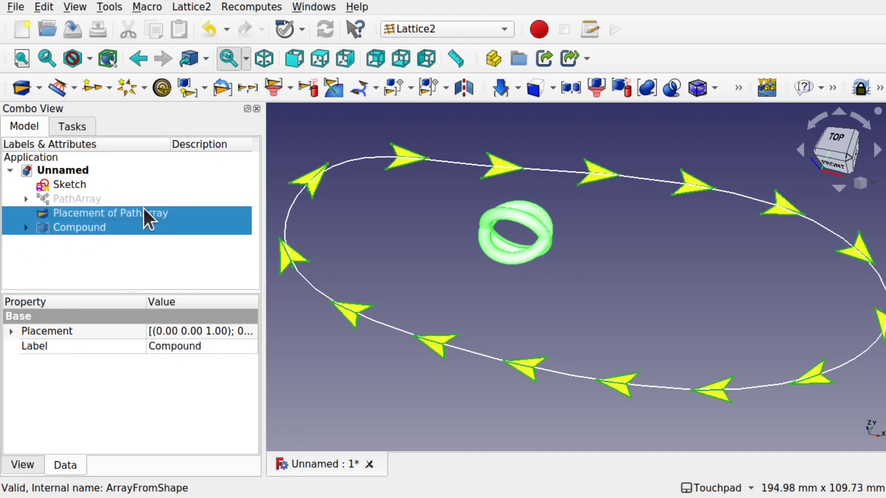
pyautogui.click(187, 7)
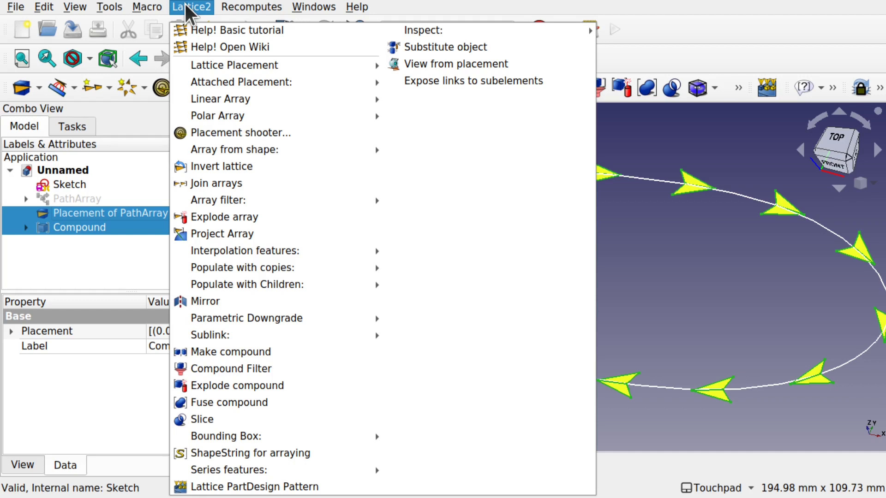
pyautogui.moveTo(290, 289)
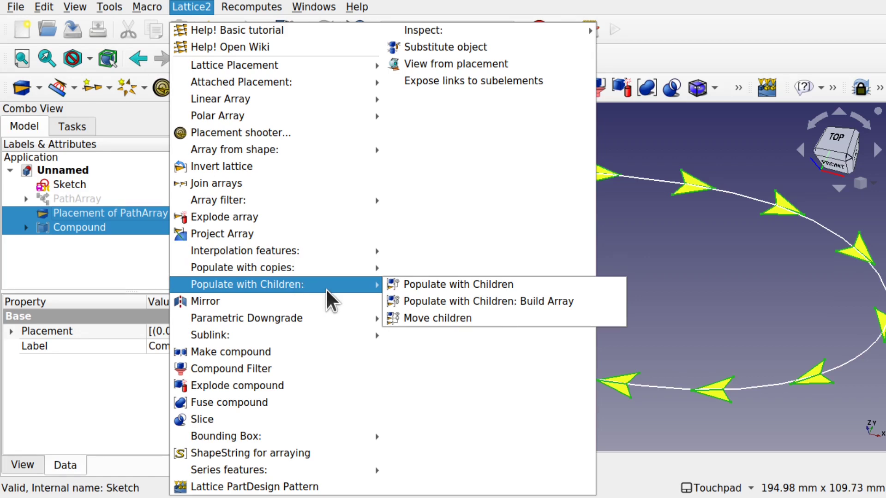
pyautogui.click(435, 286)
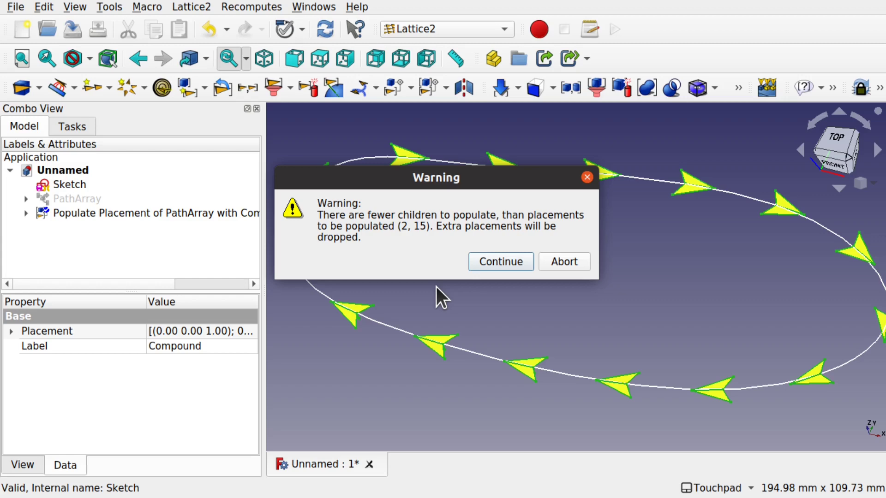
pyautogui.click(500, 261)
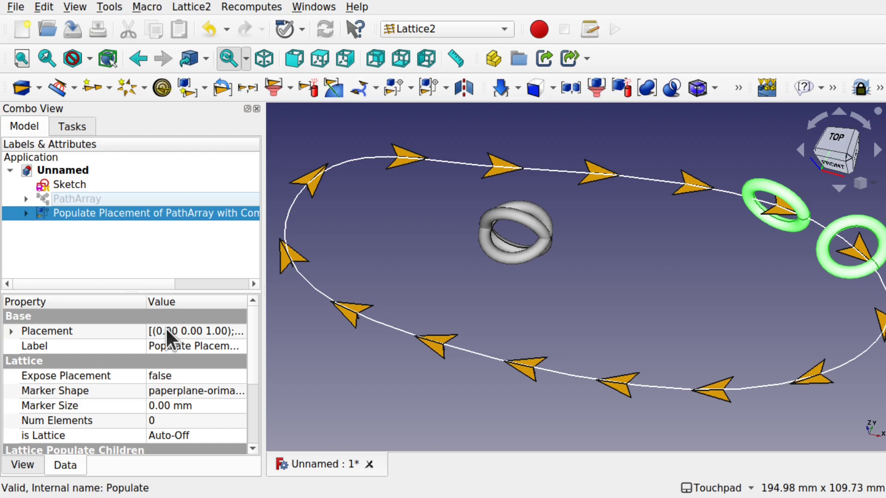
# Step: Set the Populate object's Loop Object Sequence to true
pyautogui.scroll(-3, 254, 337)
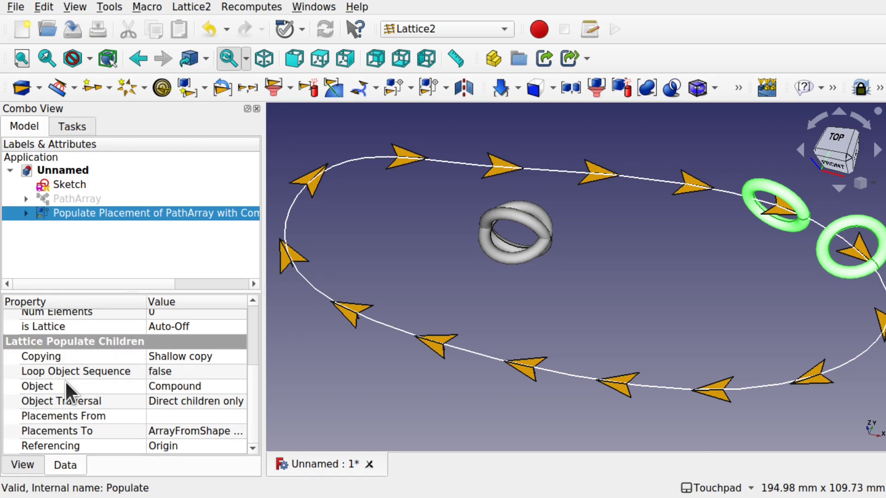
pyautogui.click(190, 372)
pyautogui.click(192, 372)
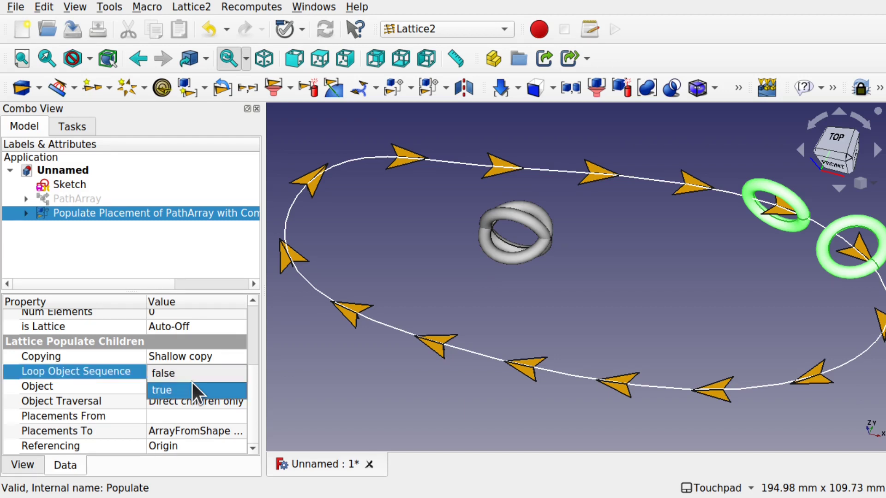
pyautogui.click(193, 383)
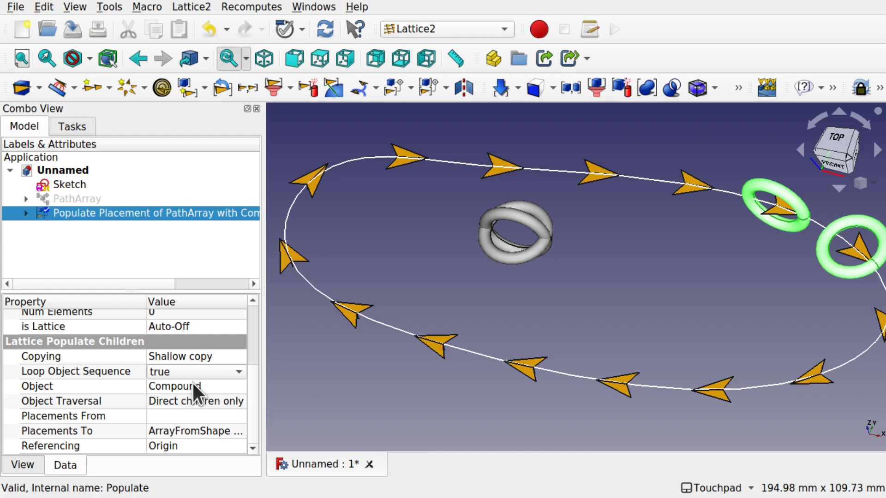
pyautogui.click(311, 390)
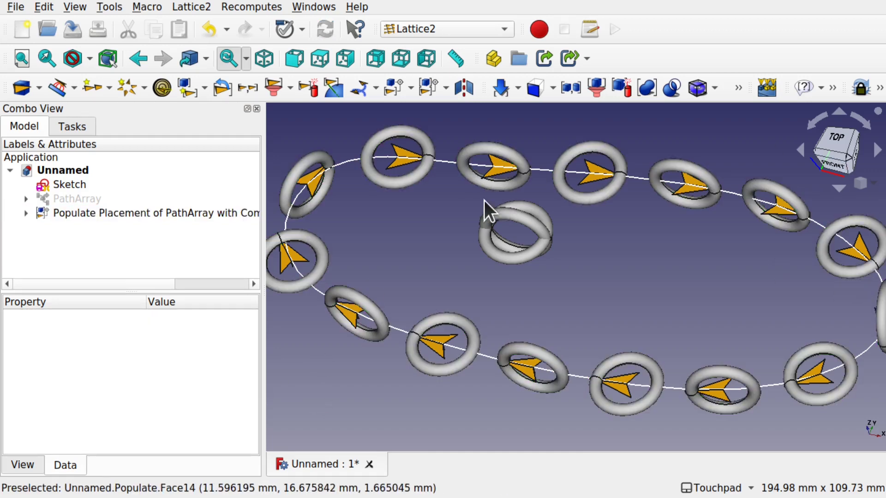
# Step: Expand the Populate object and check that Placement of PathArray has 15 Num Elements
pyautogui.click(25, 214)
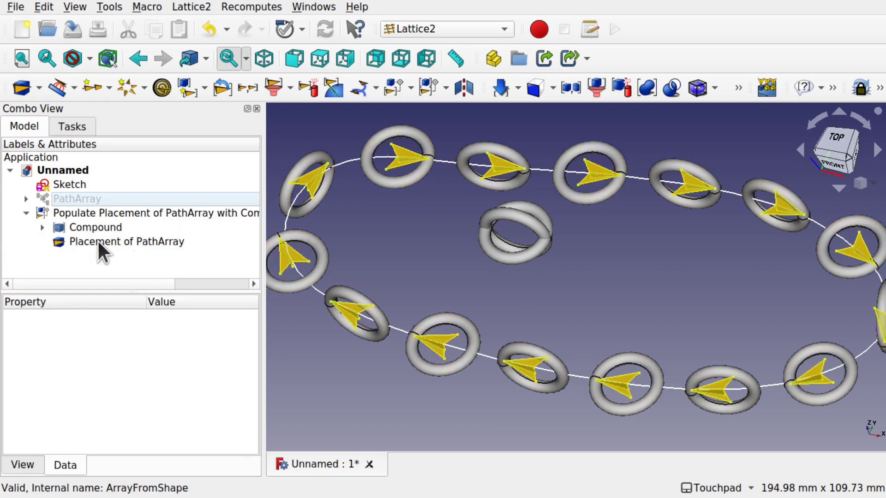
pyautogui.click(177, 241)
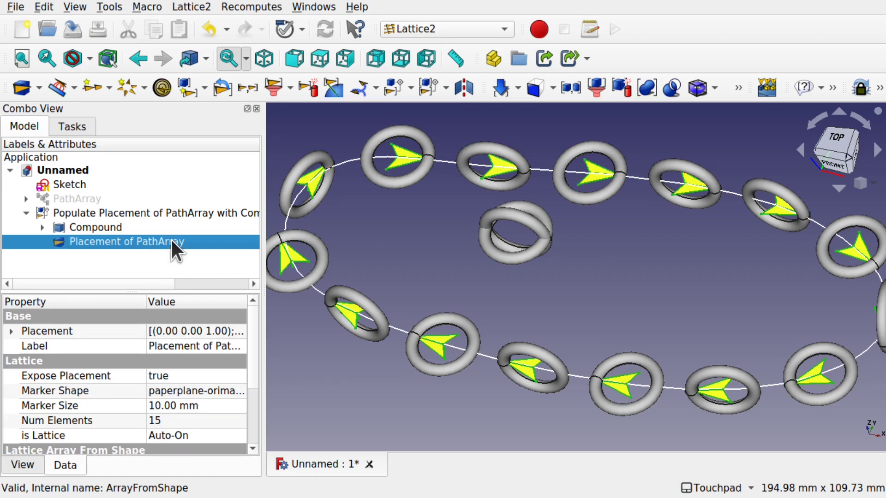
pyautogui.click(159, 419)
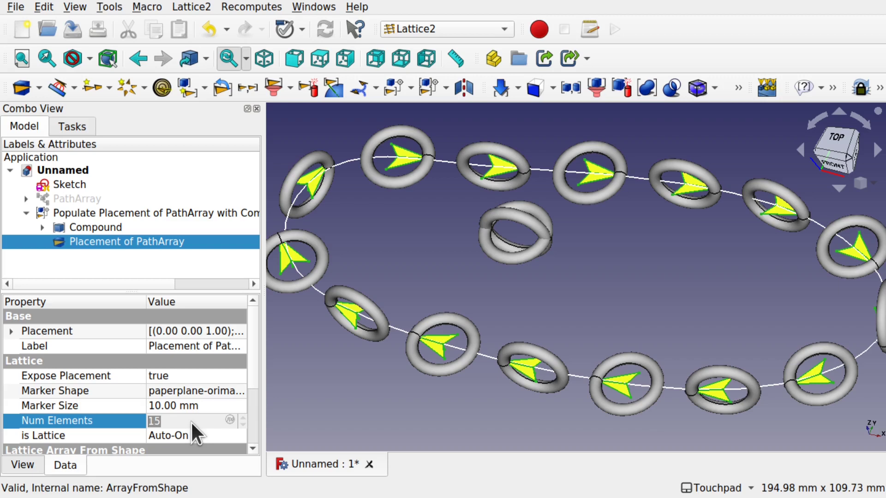
pyautogui.hotkey('shift', 'Tab')
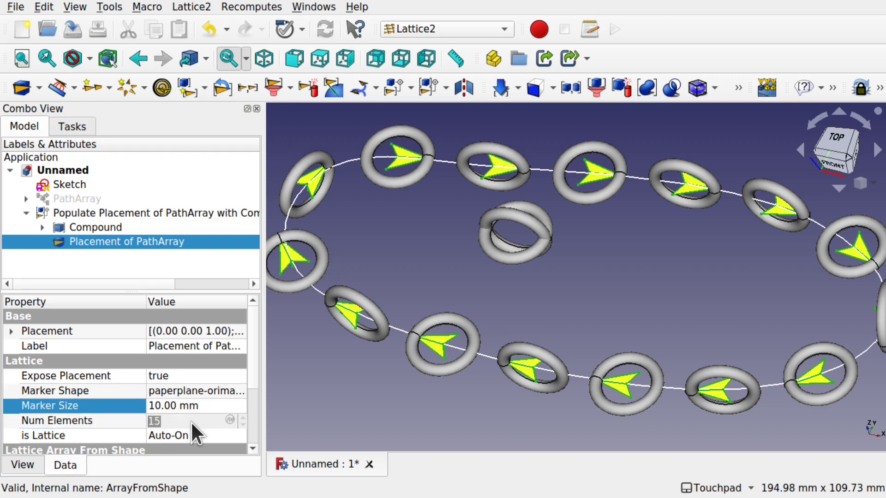
pyautogui.press('Tab')
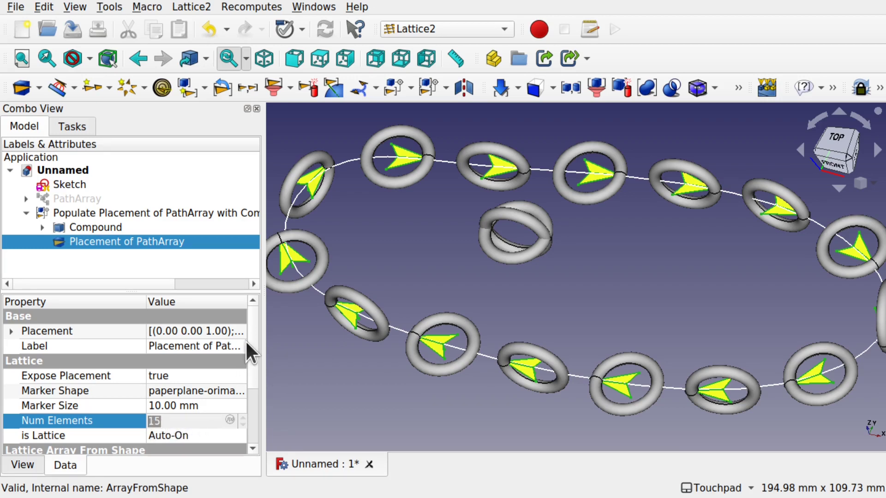
pyautogui.moveTo(252, 366); pyautogui.dragTo(256, 422)
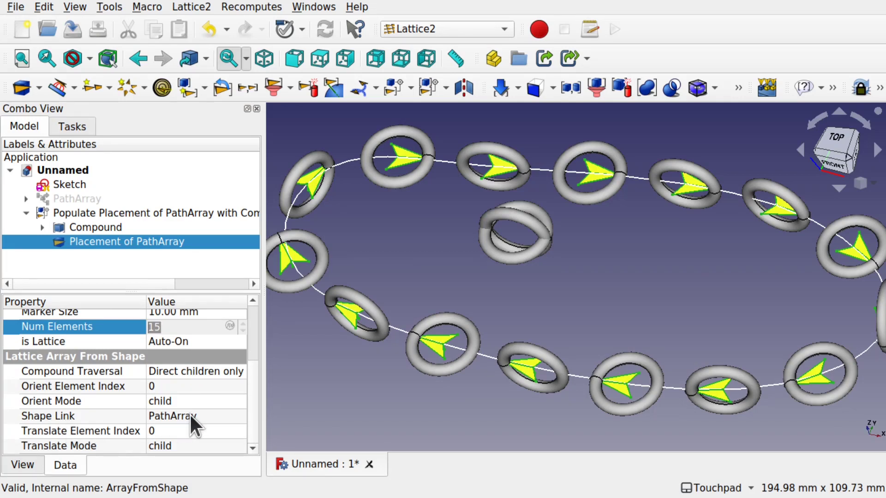
# Step: Step the PathArray Count up from 15 to 29, recomputing with Ctrl+R at each value
pyautogui.click(90, 199)
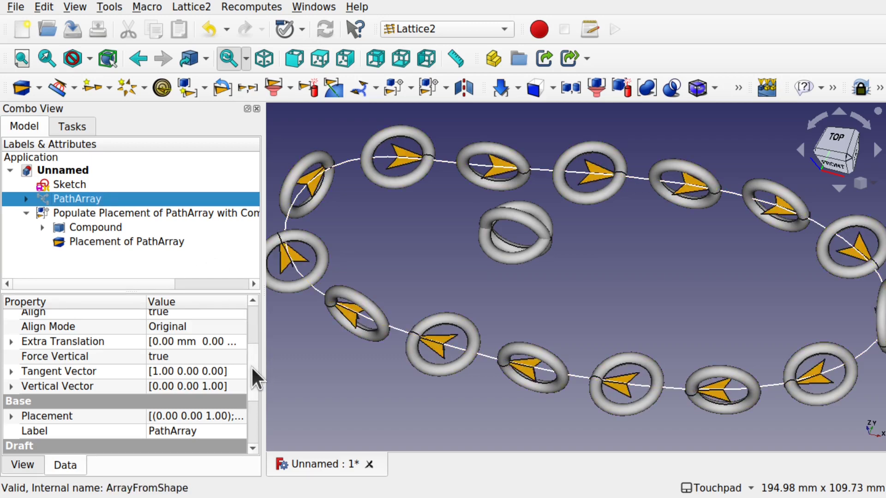
pyautogui.moveTo(251, 366); pyautogui.dragTo(252, 417)
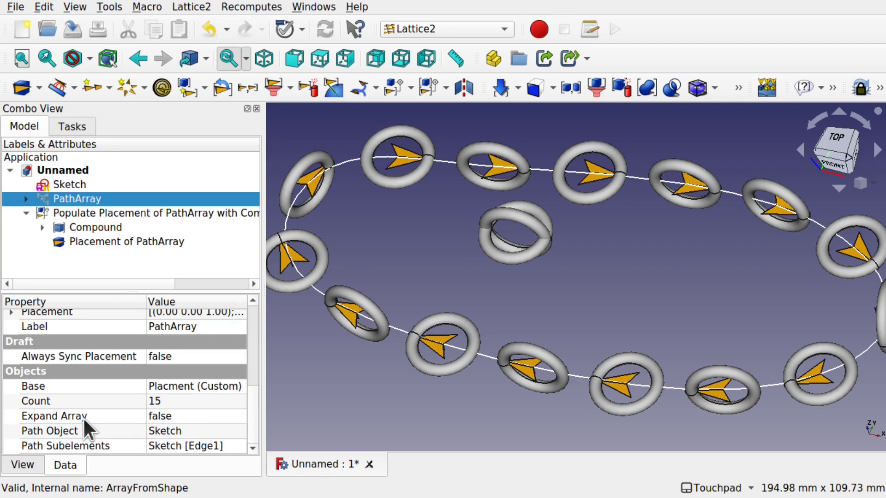
pyautogui.click(187, 400)
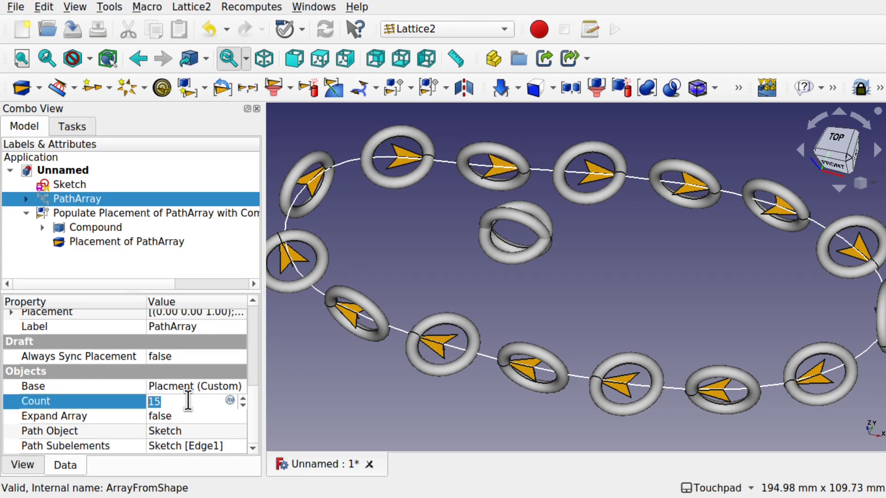
pyautogui.scroll(1, 188, 401)
pyautogui.hotkey('ctrl', 'r')
pyautogui.scroll(1, 188, 401)
pyautogui.hotkey('ctrl', 'r')
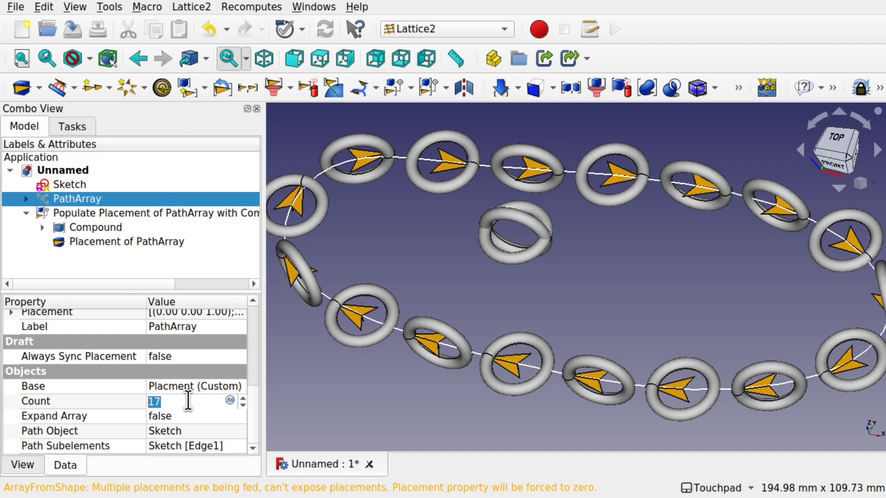
pyautogui.scroll(1, 187, 400)
pyautogui.hotkey('ctrl', 'r')
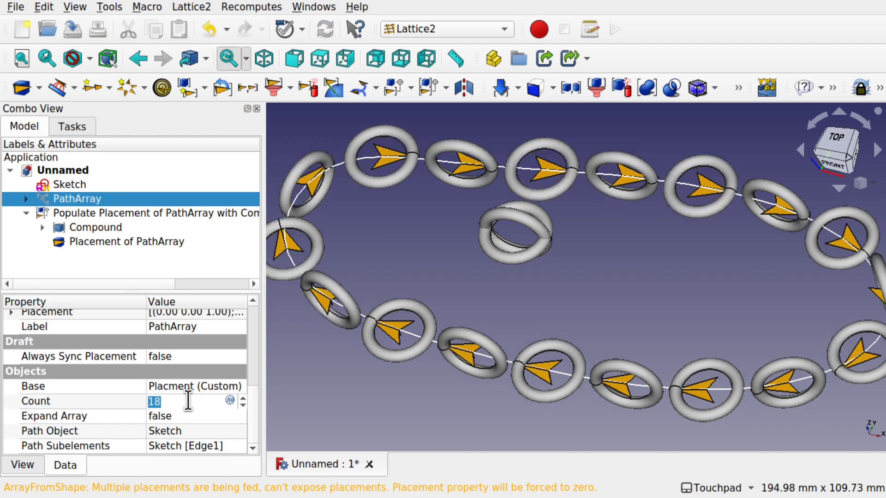
pyautogui.scroll(1, 188, 401)
pyautogui.hotkey('ctrl', 'r')
pyautogui.scroll(1, 188, 401)
pyautogui.hotkey('ctrl', 'r')
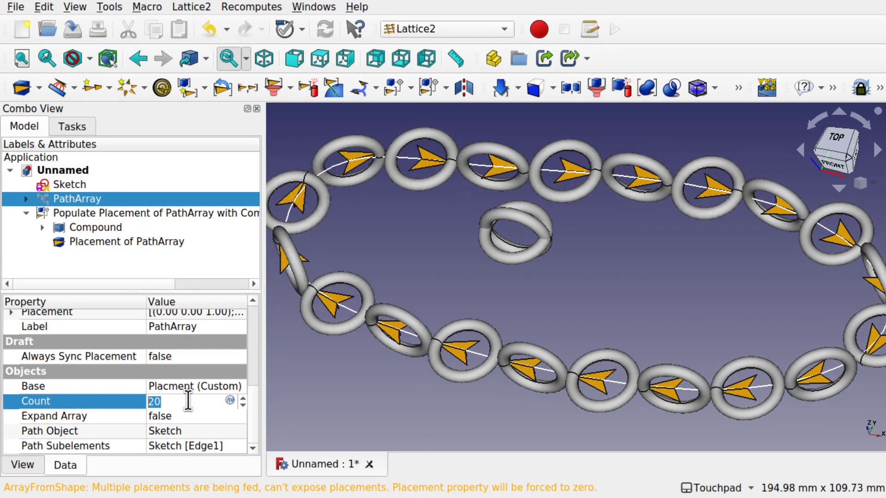
pyautogui.scroll(1, 188, 401)
pyautogui.hotkey('ctrl', 'r')
pyautogui.scroll(1, 188, 401)
pyautogui.hotkey('ctrl', 'r')
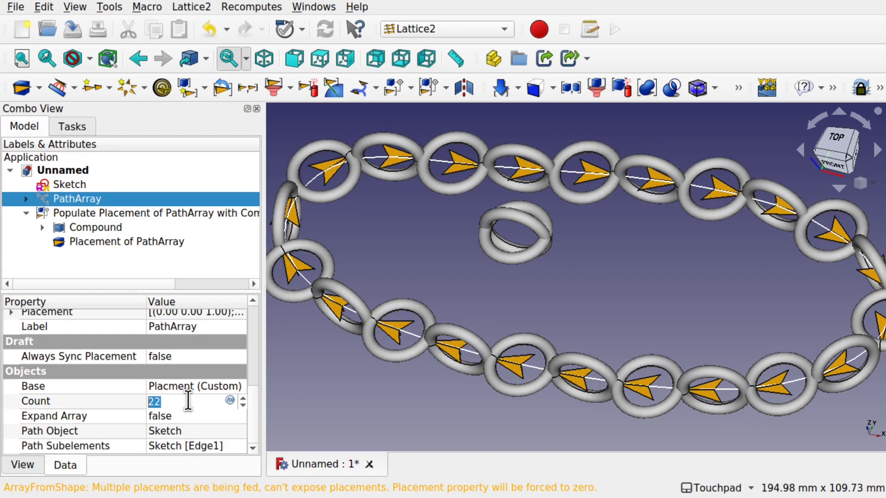
pyautogui.scroll(1, 187, 400)
pyautogui.hotkey('ctrl', 'r')
pyautogui.scroll(1, 187, 401)
pyautogui.hotkey('ctrl', 'r')
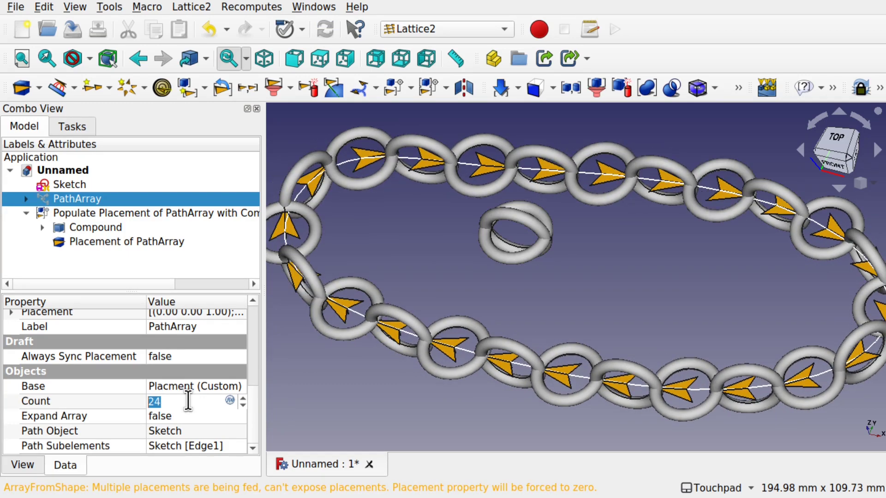
pyautogui.scroll(1, 187, 401)
pyautogui.hotkey('ctrl', 'r')
pyautogui.scroll(1, 187, 400)
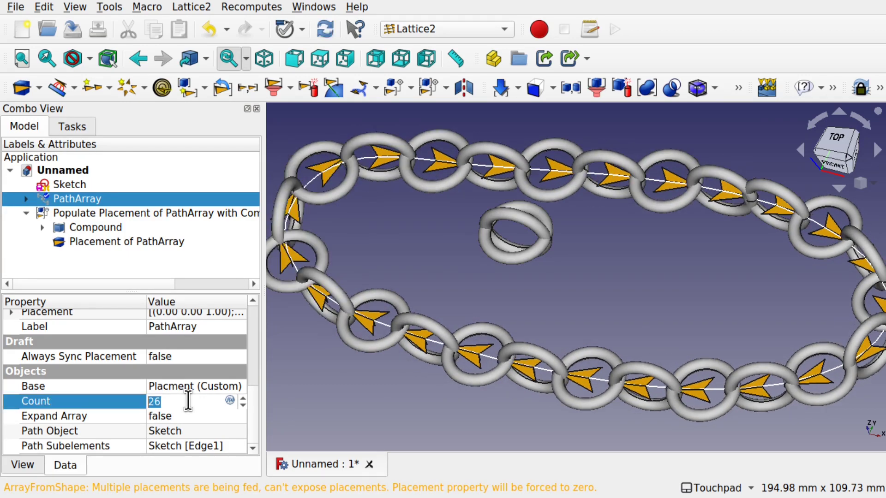
pyautogui.hotkey('ctrl', 'r')
pyautogui.scroll(1, 188, 400)
pyautogui.hotkey('ctrl', 'r')
pyautogui.scroll(1, 187, 401)
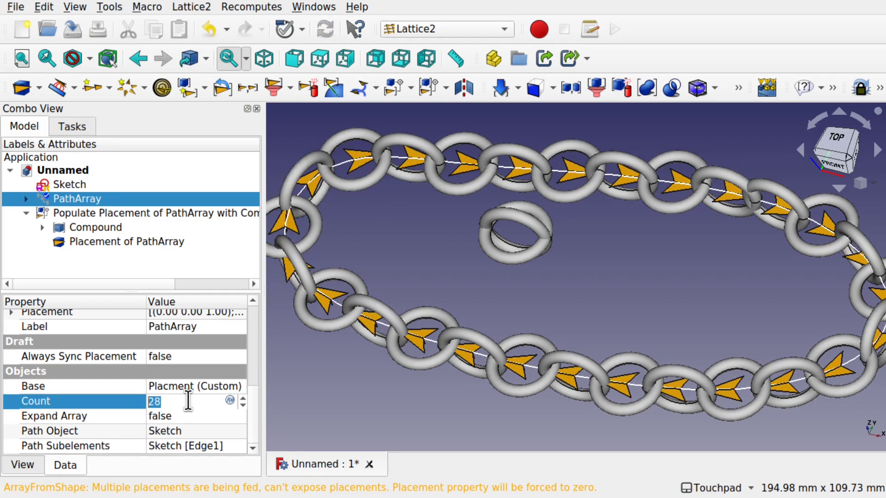
pyautogui.hotkey('ctrl', 'r')
pyautogui.scroll(1, 188, 401)
pyautogui.hotkey('ctrl', 'r')
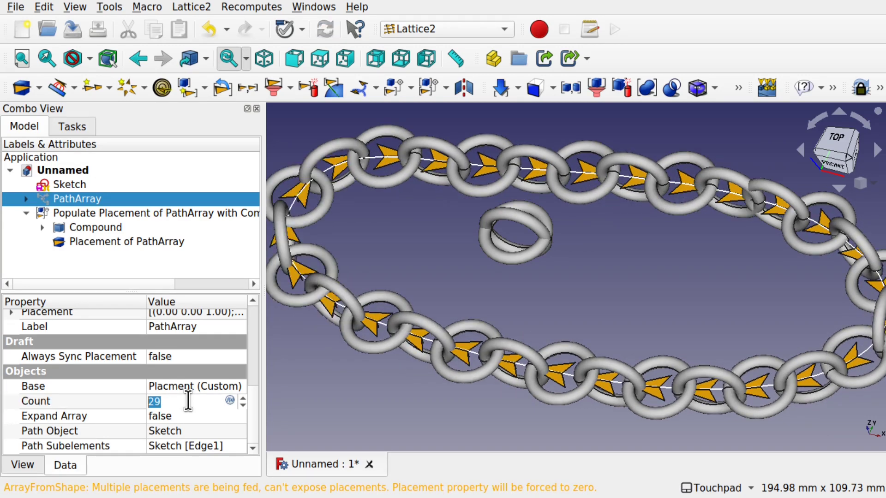
pyautogui.scroll(-3, 597, 300)
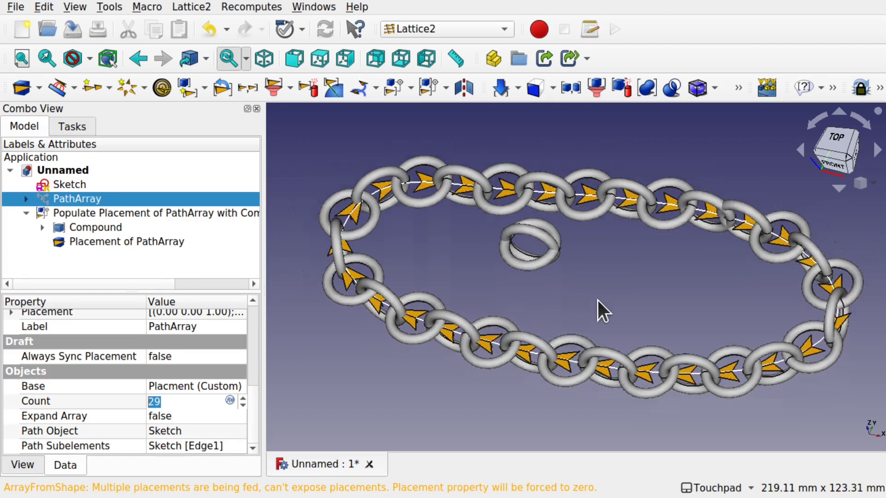
# Step: Hide Placement of PathArray, the Compound and the Sketch, leaving only the ring chain
pyautogui.scroll(2, 597, 300)
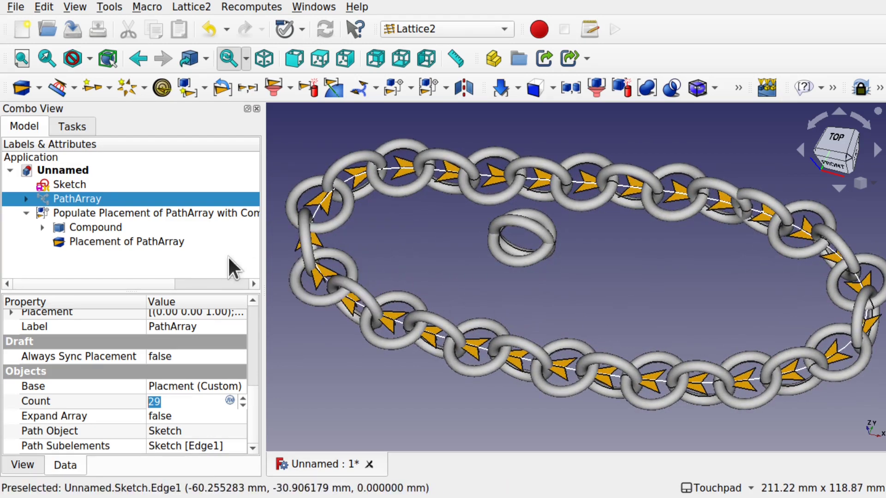
pyautogui.click(150, 240)
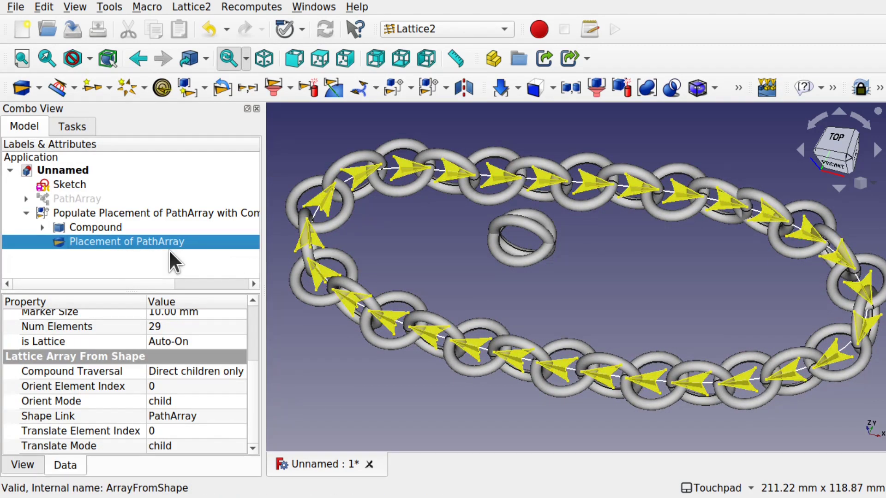
pyautogui.press('space')
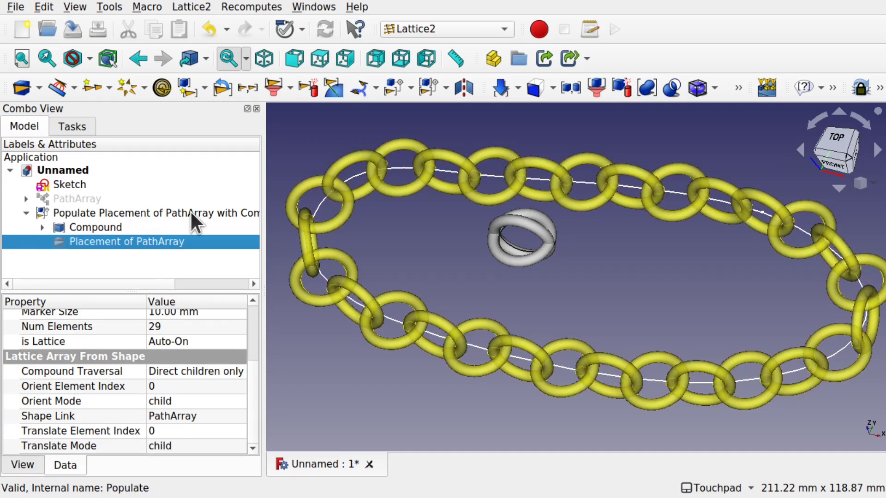
pyautogui.moveTo(263, 215); pyautogui.dragTo(213, 228)
pyautogui.click(227, 230)
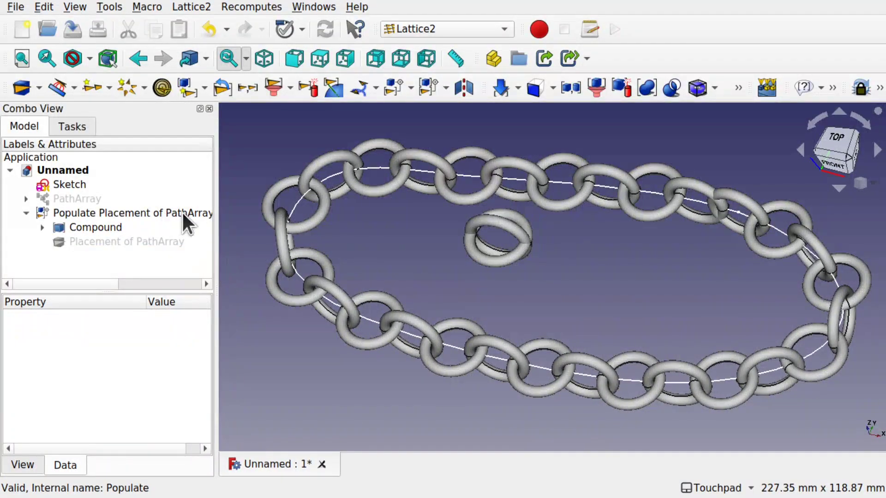
pyautogui.click(98, 227)
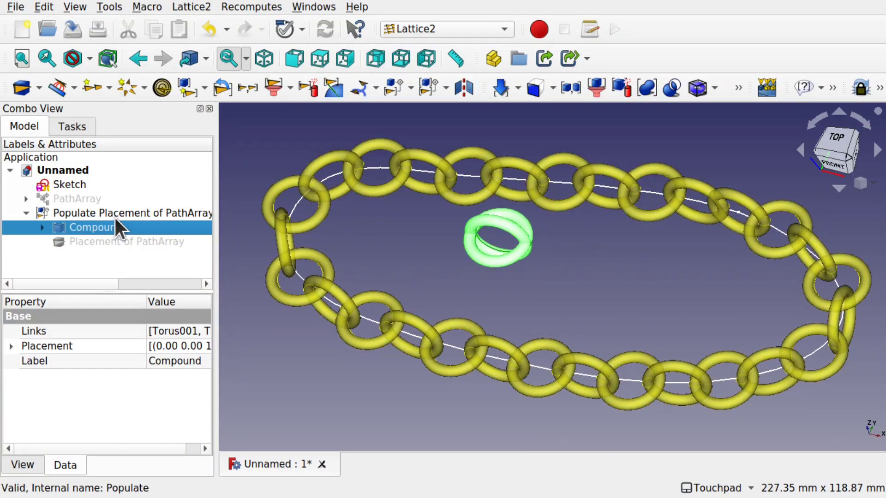
pyautogui.press('space')
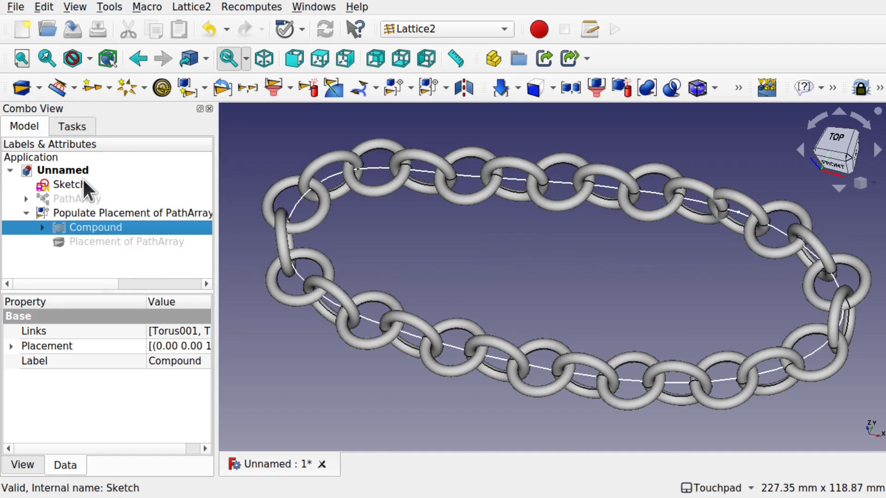
pyautogui.click(82, 186)
pyautogui.press('space')
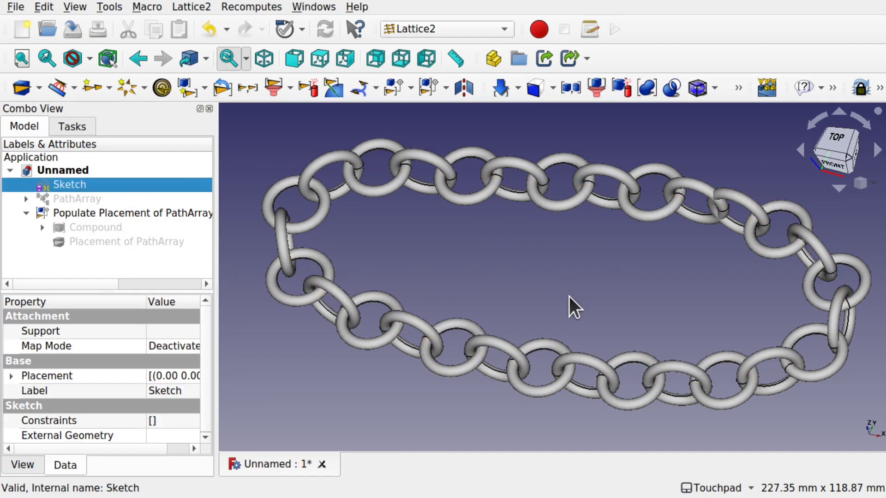
pyautogui.moveTo(568, 296)
pyautogui.keyDown('alt'); pyautogui.mouseDown()
pyautogui.moveTo(589, 234)
pyautogui.moveTo(642, 167)
pyautogui.moveTo(728, 171)
pyautogui.moveTo(743, 196)
pyautogui.moveTo(629, 277)
pyautogui.moveTo(578, 280)
pyautogui.moveTo(617, 226)
pyautogui.mouseUp(); pyautogui.keyUp('alt')
pyautogui.click(616, 225)
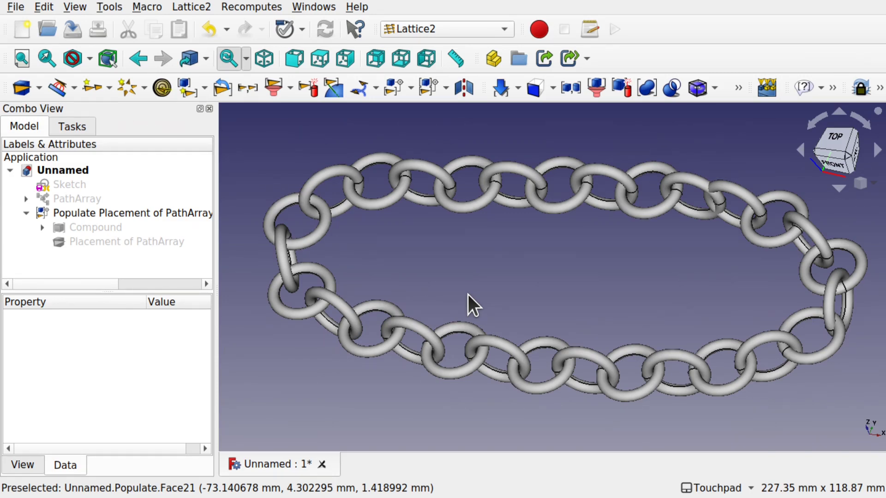
# Step: Show the Sketch path again and reselect it
pyautogui.click(84, 184)
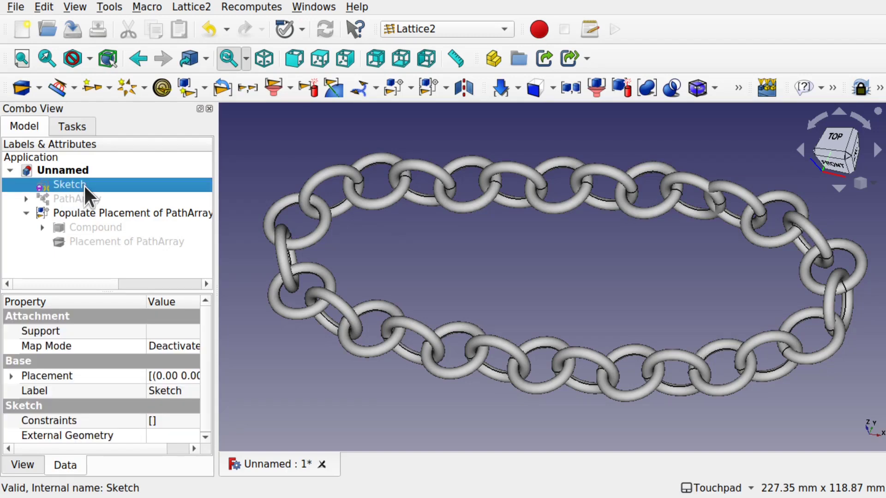
pyautogui.press('space')
pyautogui.click(54, 251)
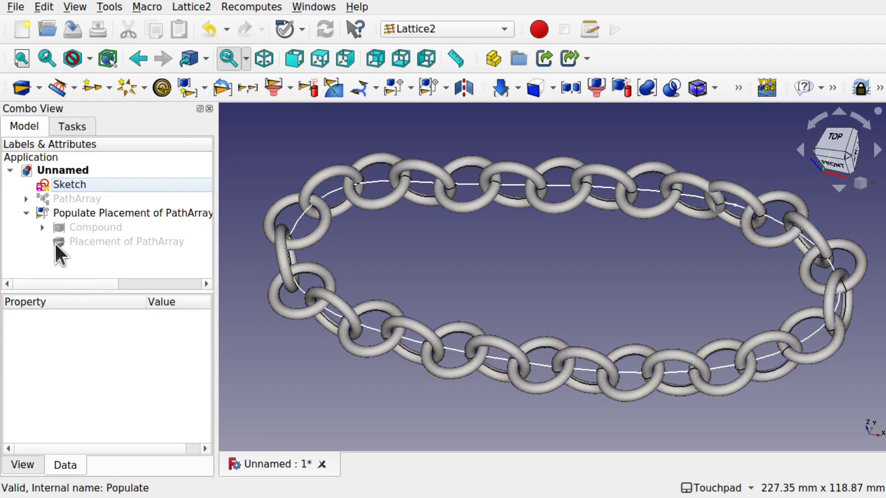
pyautogui.click(78, 184)
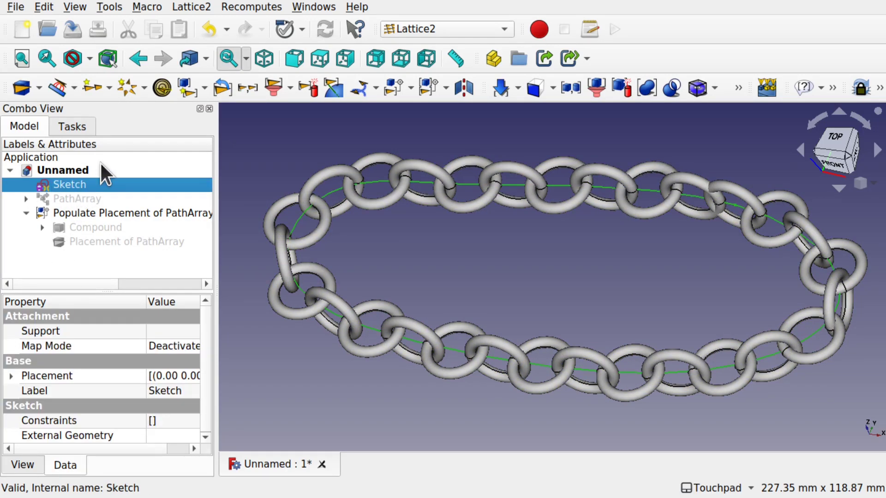
# Step: Add a Shape info (Sketch) object and read its Shape Length of 469.78
pyautogui.click(203, 6)
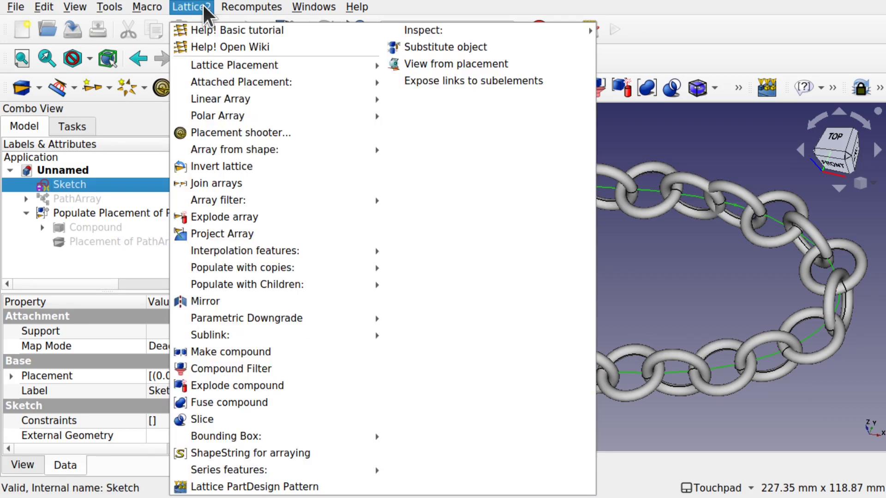
pyautogui.moveTo(429, 31)
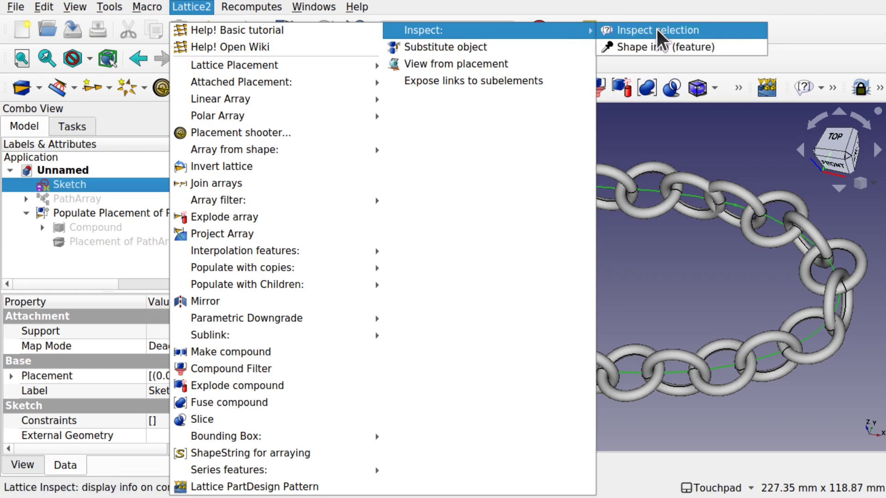
pyautogui.click(657, 47)
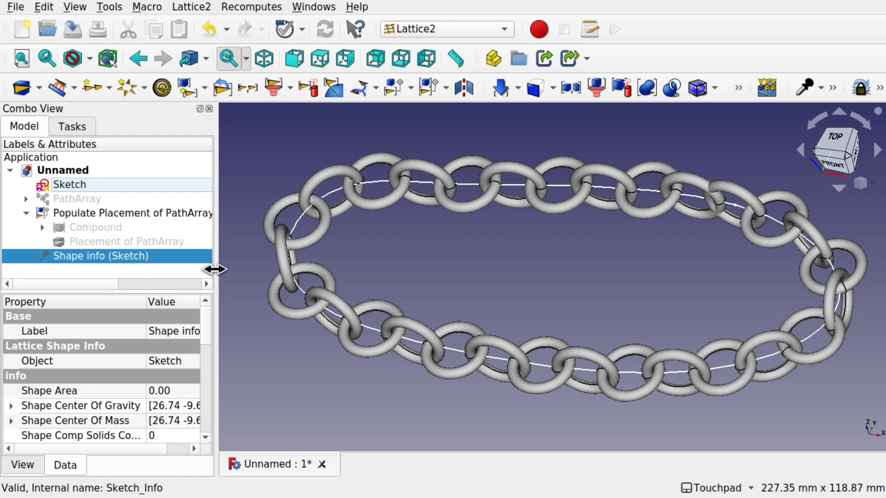
pyautogui.moveTo(215, 270); pyautogui.dragTo(283, 268)
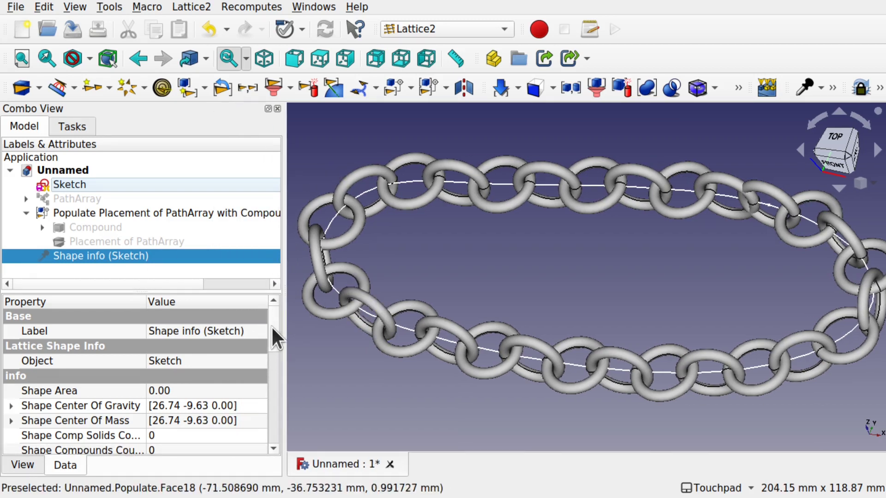
pyautogui.scroll(-2, 272, 332)
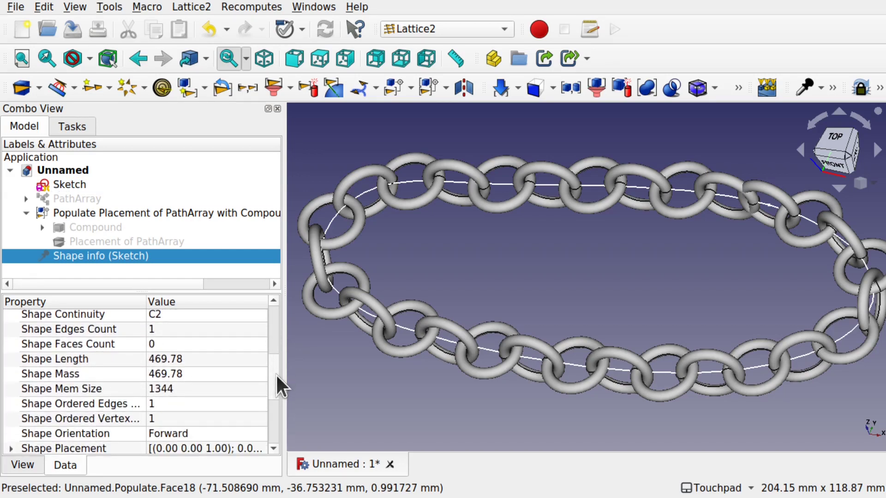
pyautogui.moveTo(275, 374)
pyautogui.mouseDown()
pyautogui.moveTo(282, 438)
pyautogui.moveTo(275, 380)
pyautogui.mouseUp()
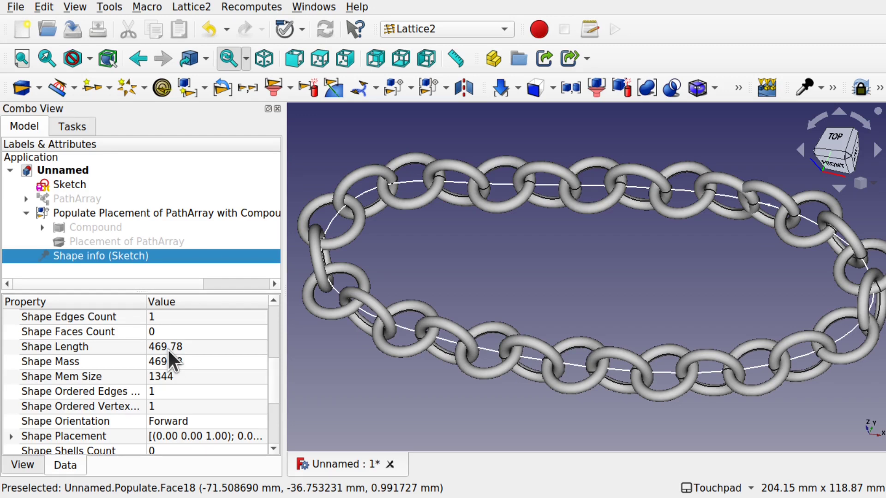
# Step: Deselect Shape info, then open and close the Single Placement options without choosing one
pyautogui.click(569, 279)
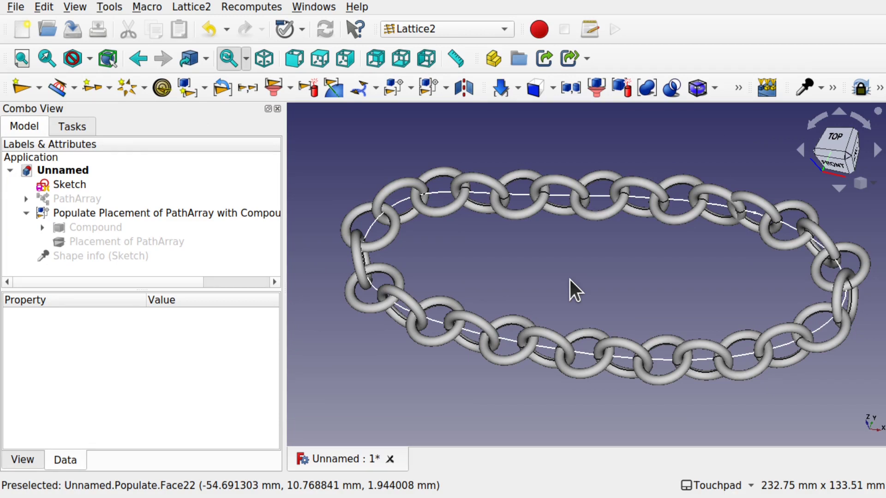
pyautogui.click(39, 88)
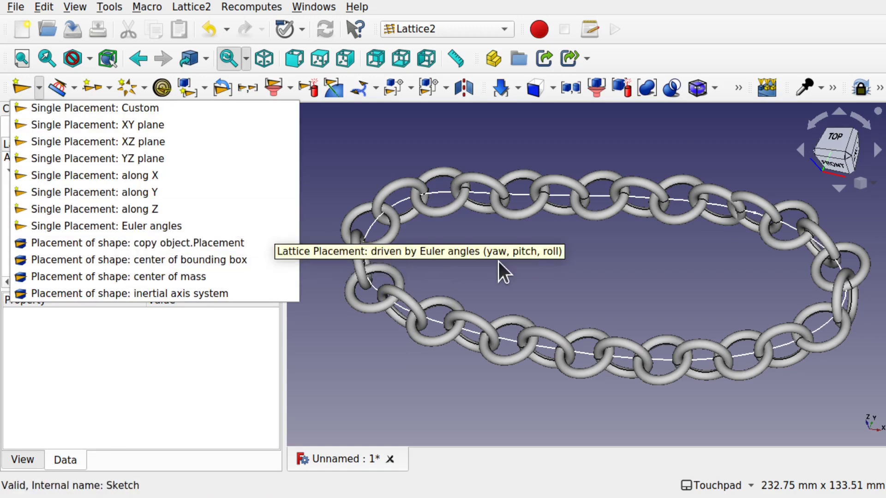
pyautogui.click(613, 271)
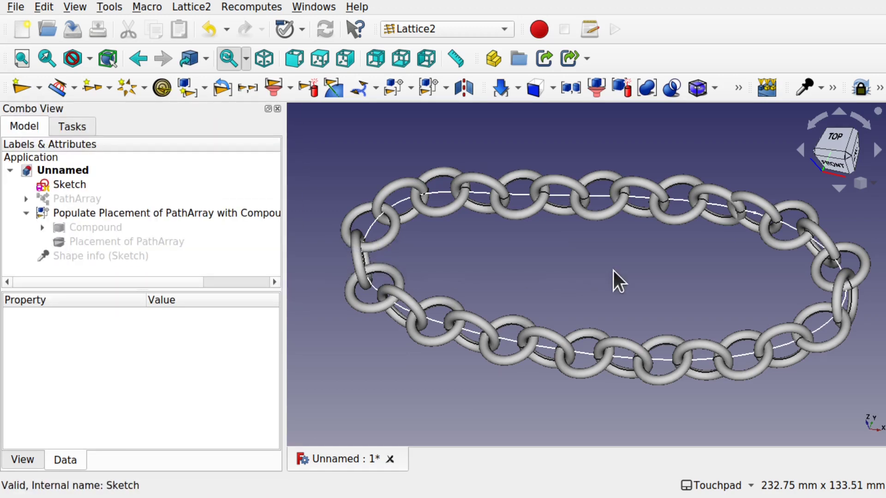